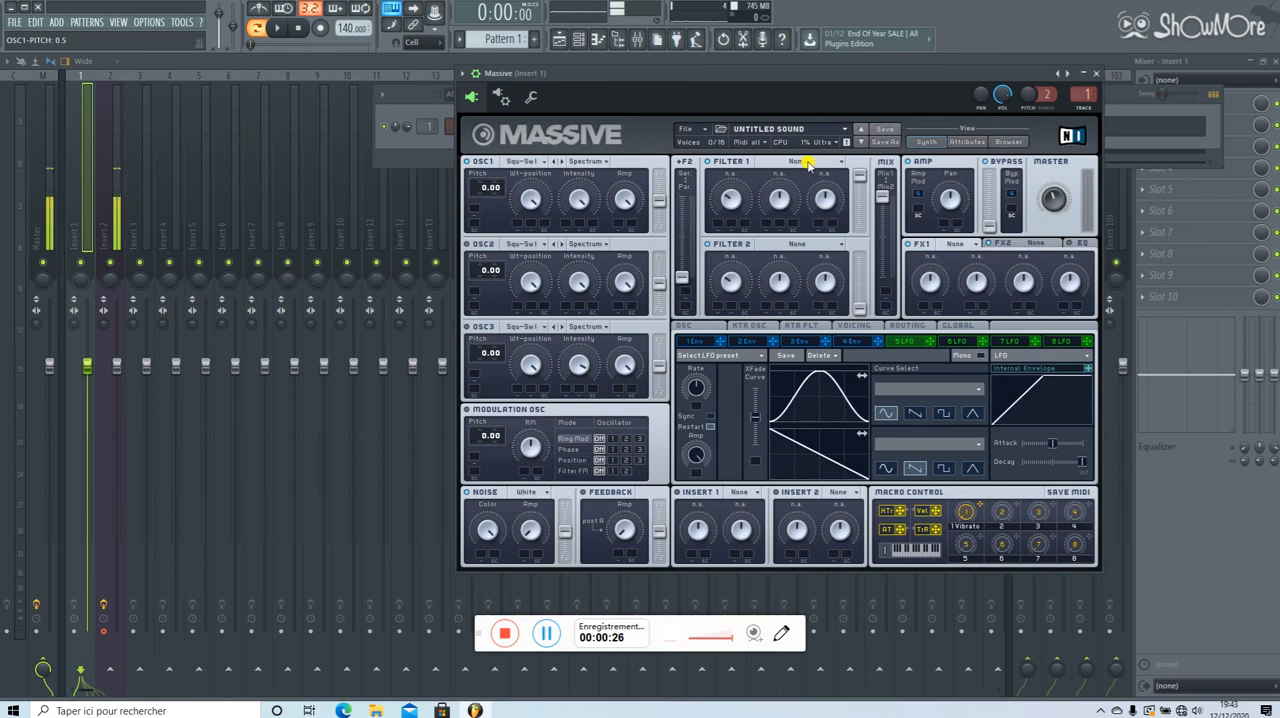
# Set Filter 1 to the Scream type and slightly lower its Scream amount.
pyautogui.click(808, 163)
pyautogui.click(790, 240)
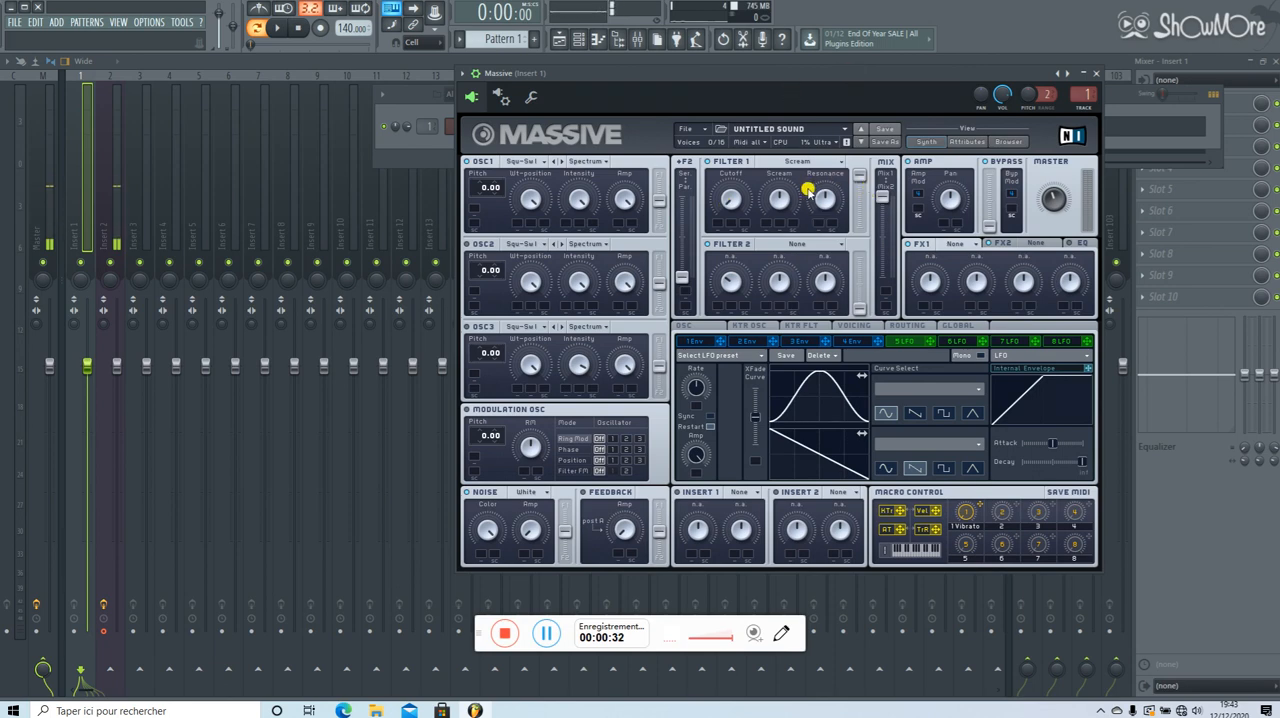
pyautogui.moveTo(779, 195); pyautogui.dragTo(785, 207)
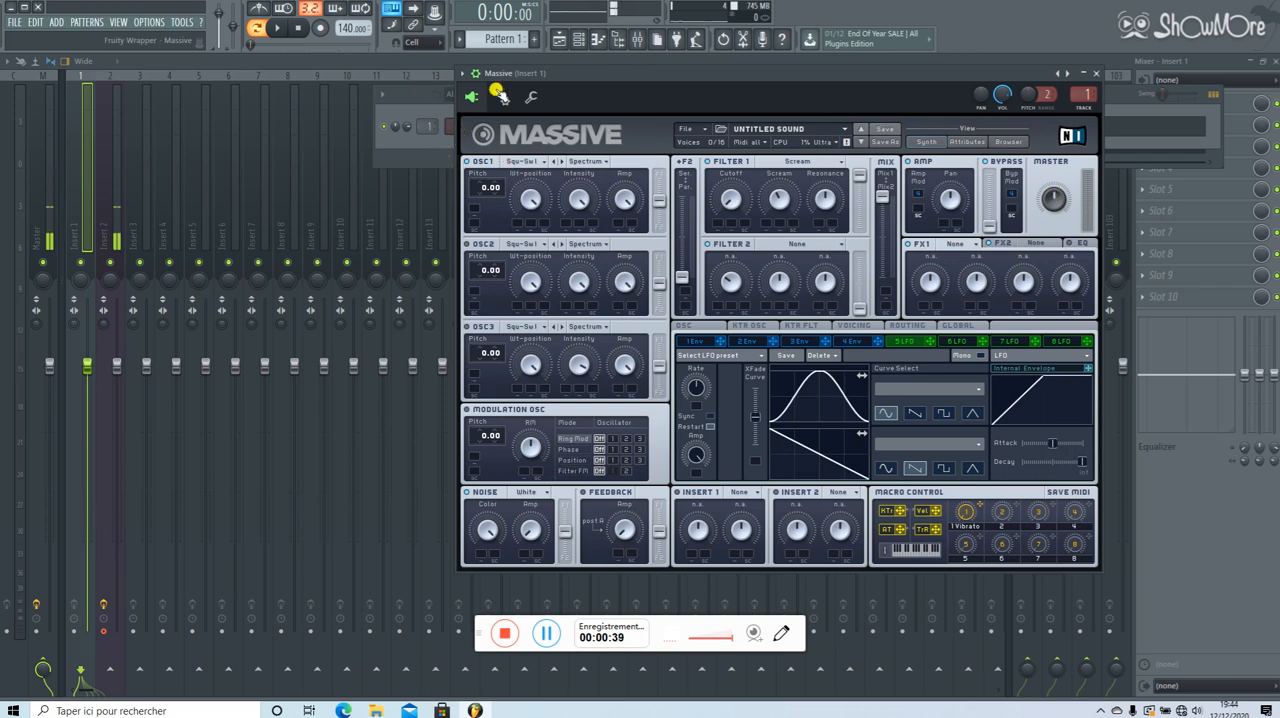
# Set OSC1's wavetable to Multiplex and start playing the pattern with the Massive window kept in view.
pyautogui.click(541, 159)
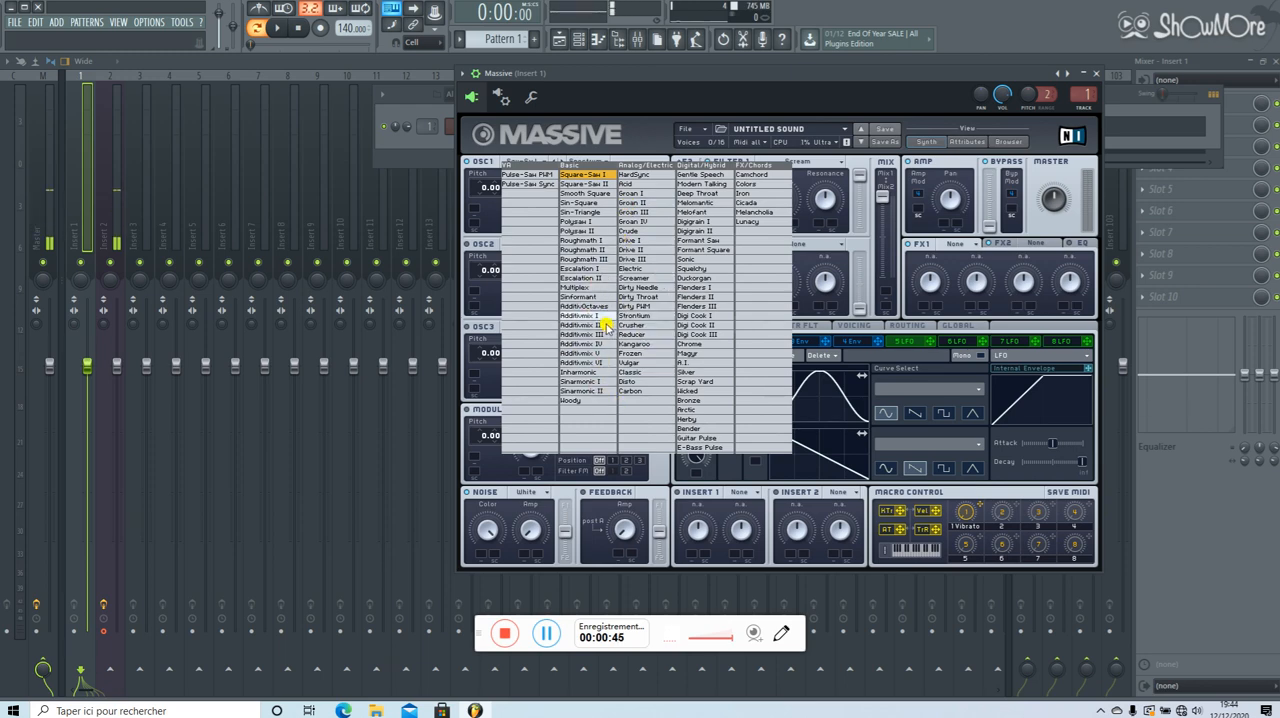
pyautogui.click(578, 287)
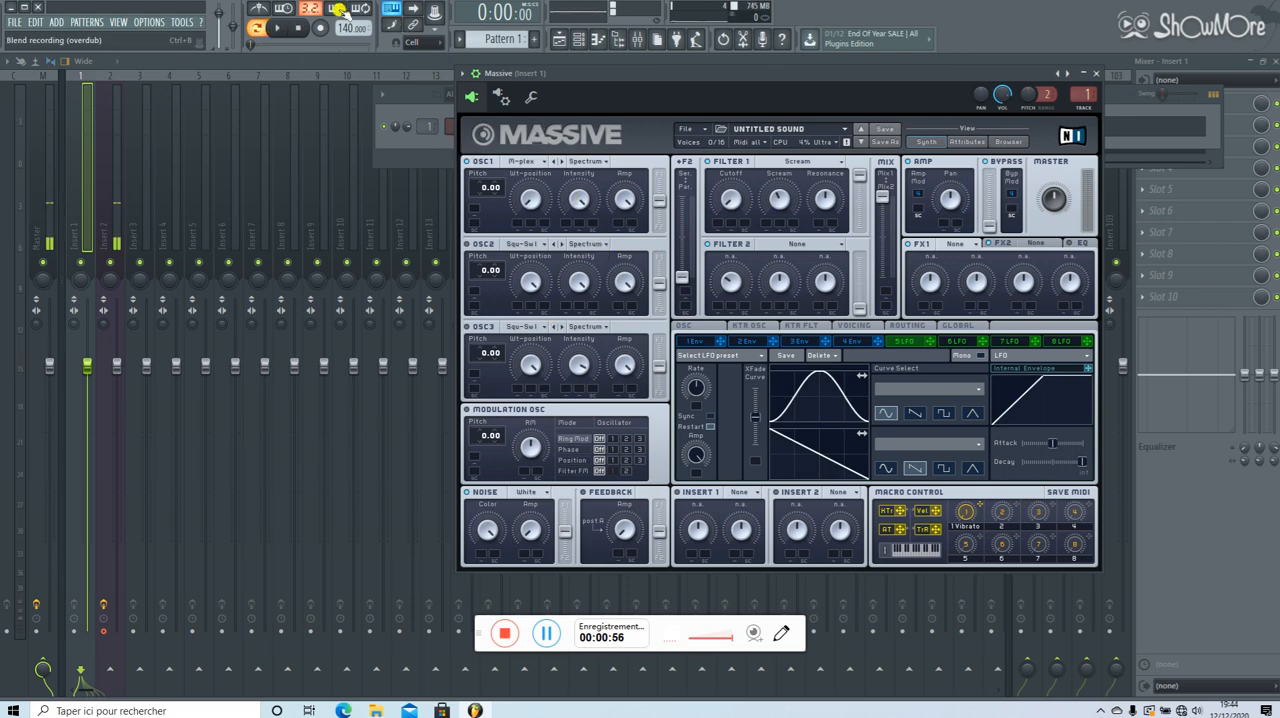
pyautogui.click(281, 32)
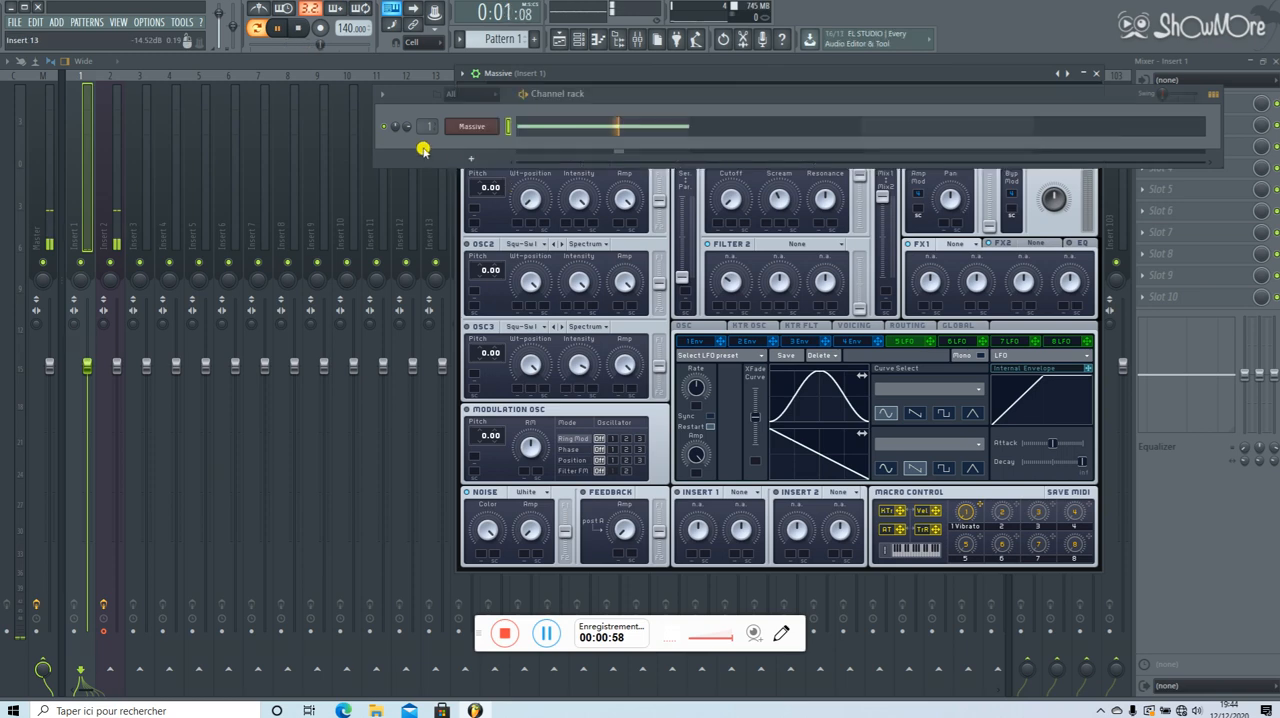
pyautogui.press('F6')
pyautogui.click(1045, 212)
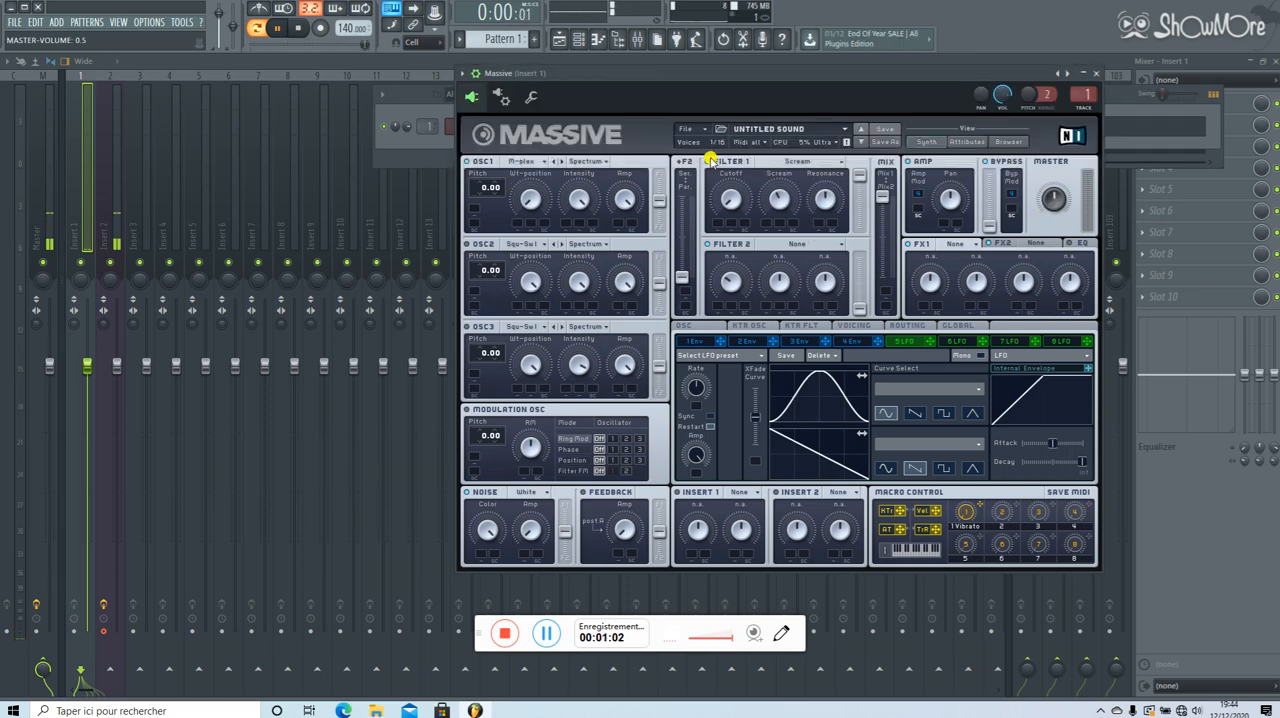
# Route OSC1 entirely to Filter 1 and raise its Wt-position during playback, ending with playback stopped.
pyautogui.moveTo(655, 207); pyautogui.dragTo(655, 156)
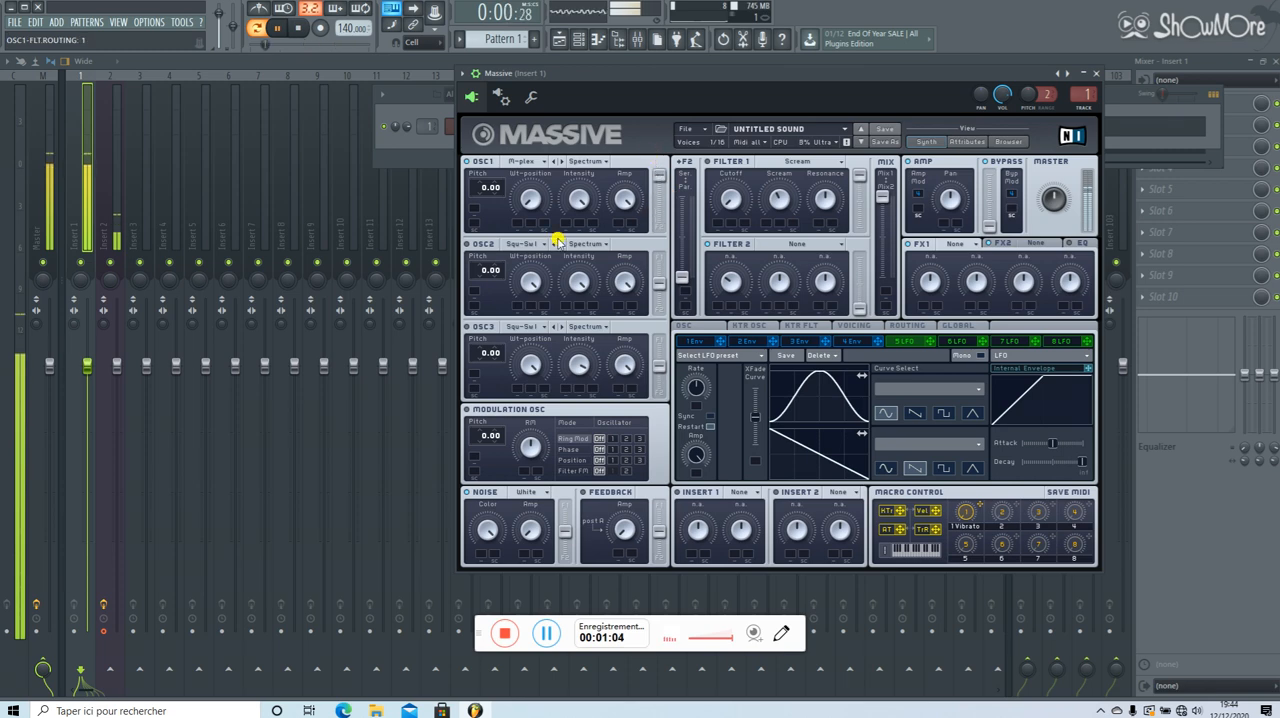
pyautogui.moveTo(530, 200); pyautogui.dragTo(560, 120)
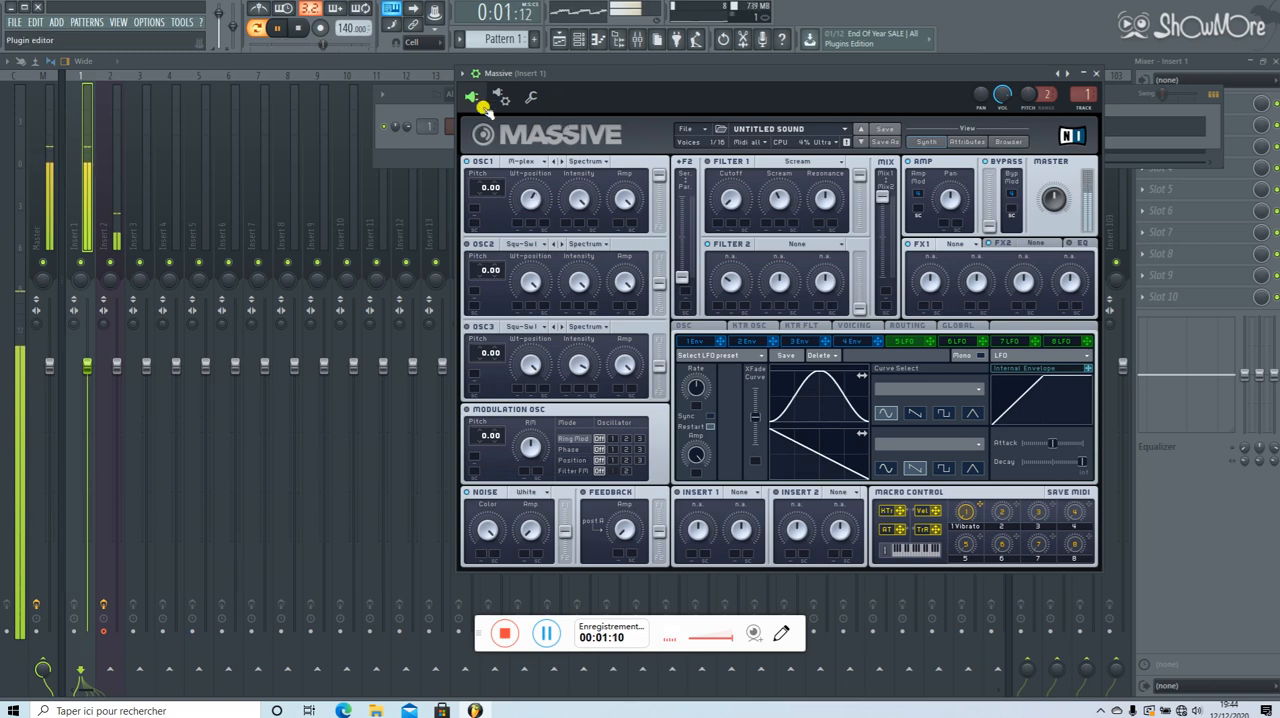
pyautogui.click(298, 27)
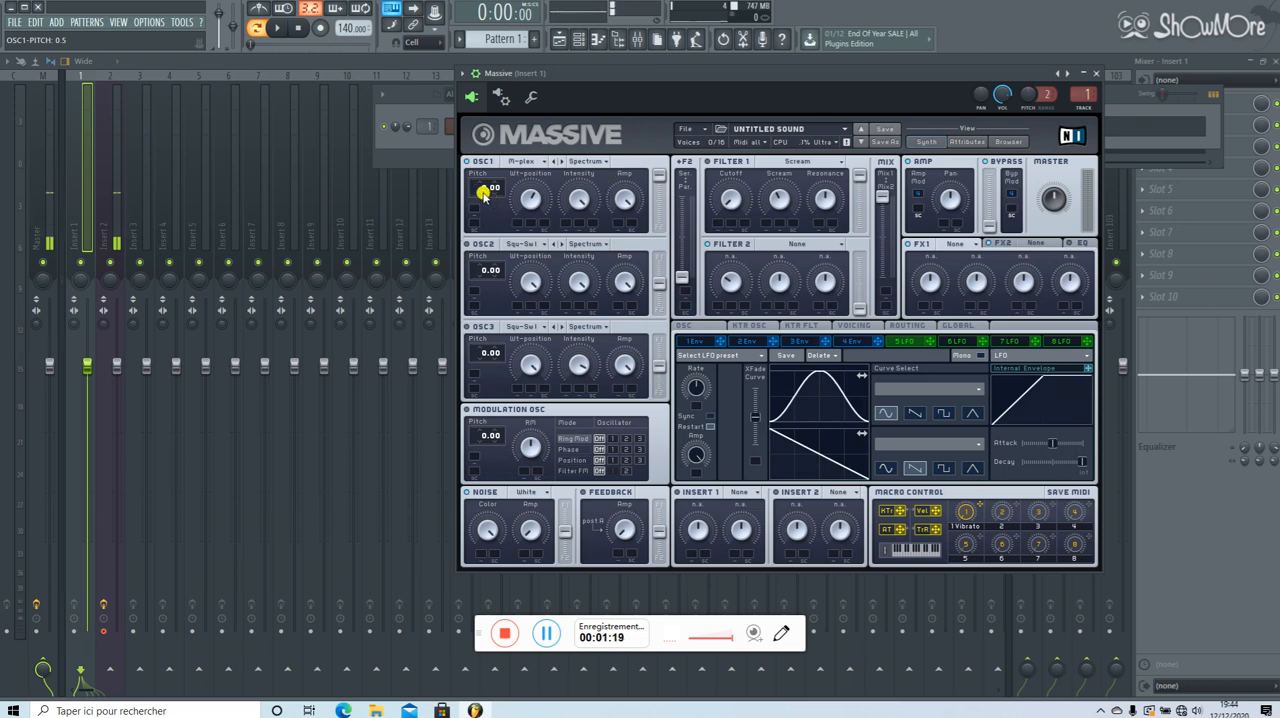
# Set OSC1's pitch to -24.00 and its Wt-position to about 0.61 while auditioning the pattern.
pyautogui.moveTo(474, 190); pyautogui.dragTo(488, 221)
pyautogui.press('space')
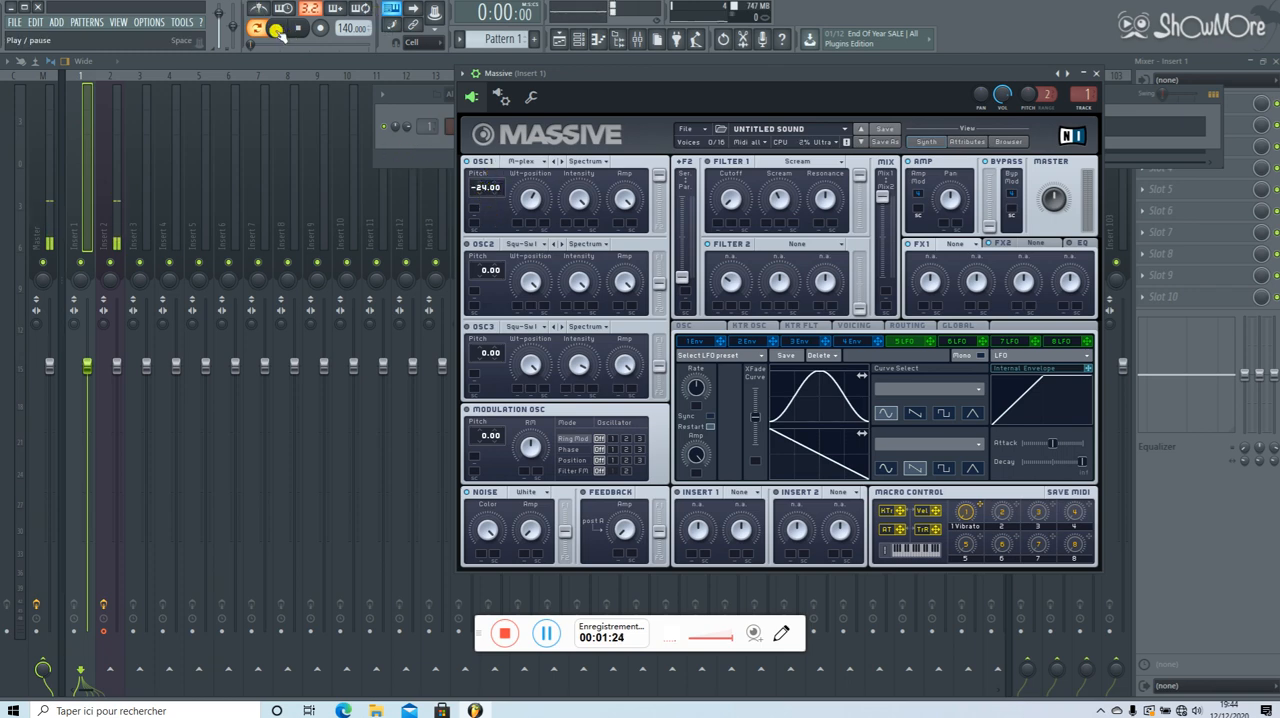
pyautogui.moveTo(536, 200); pyautogui.dragTo(531, 218)
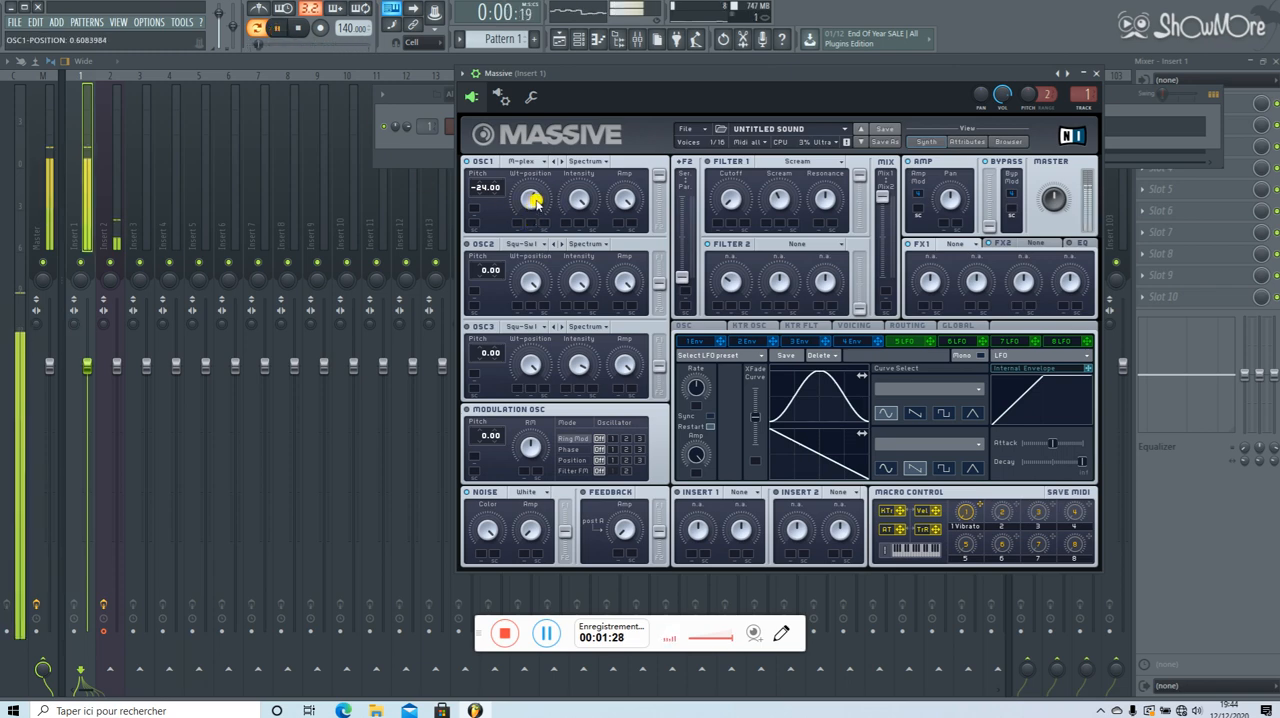
pyautogui.click(297, 30)
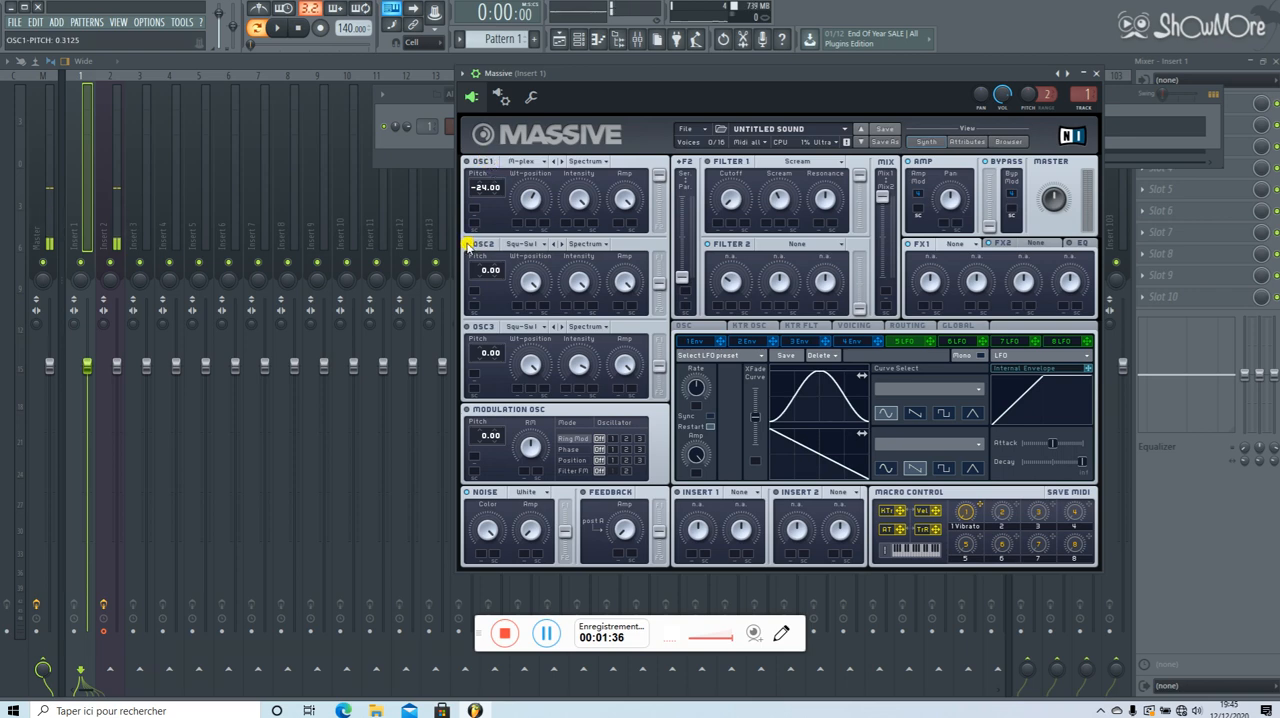
# Set OSC2's wavetable to Multiplex and its pitch to -23.00.
pyautogui.click(541, 244)
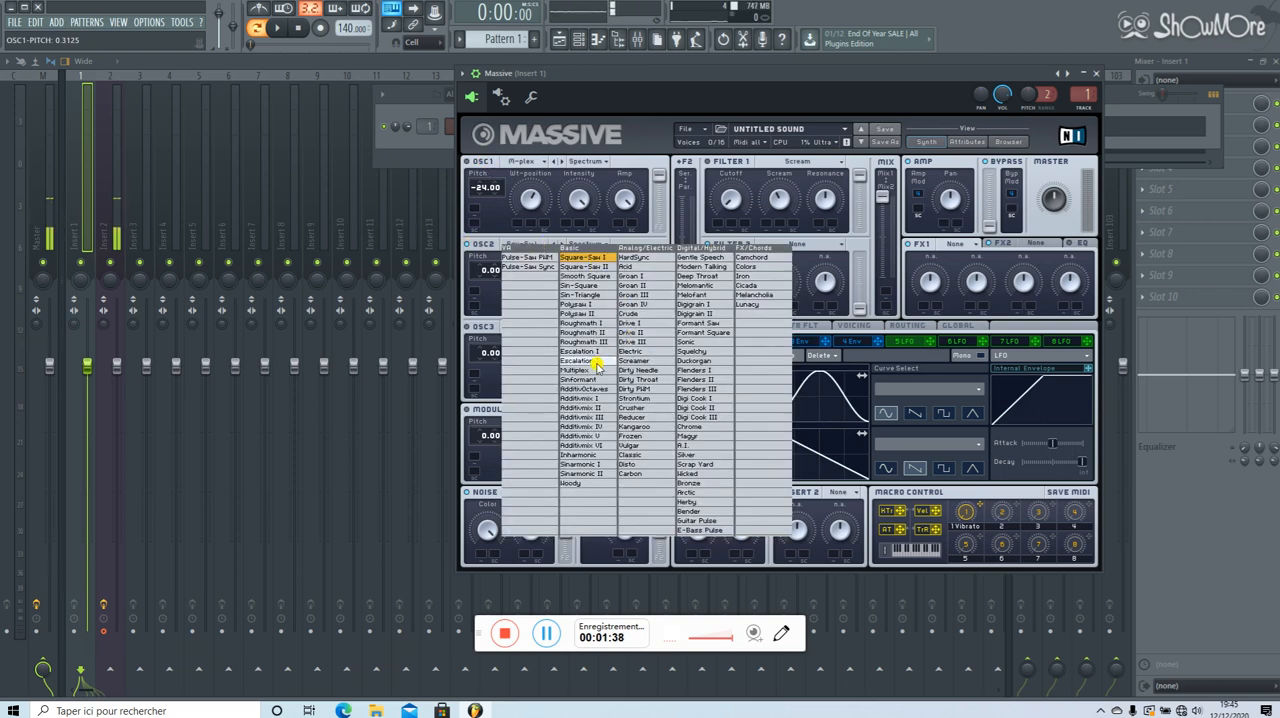
pyautogui.click(592, 366)
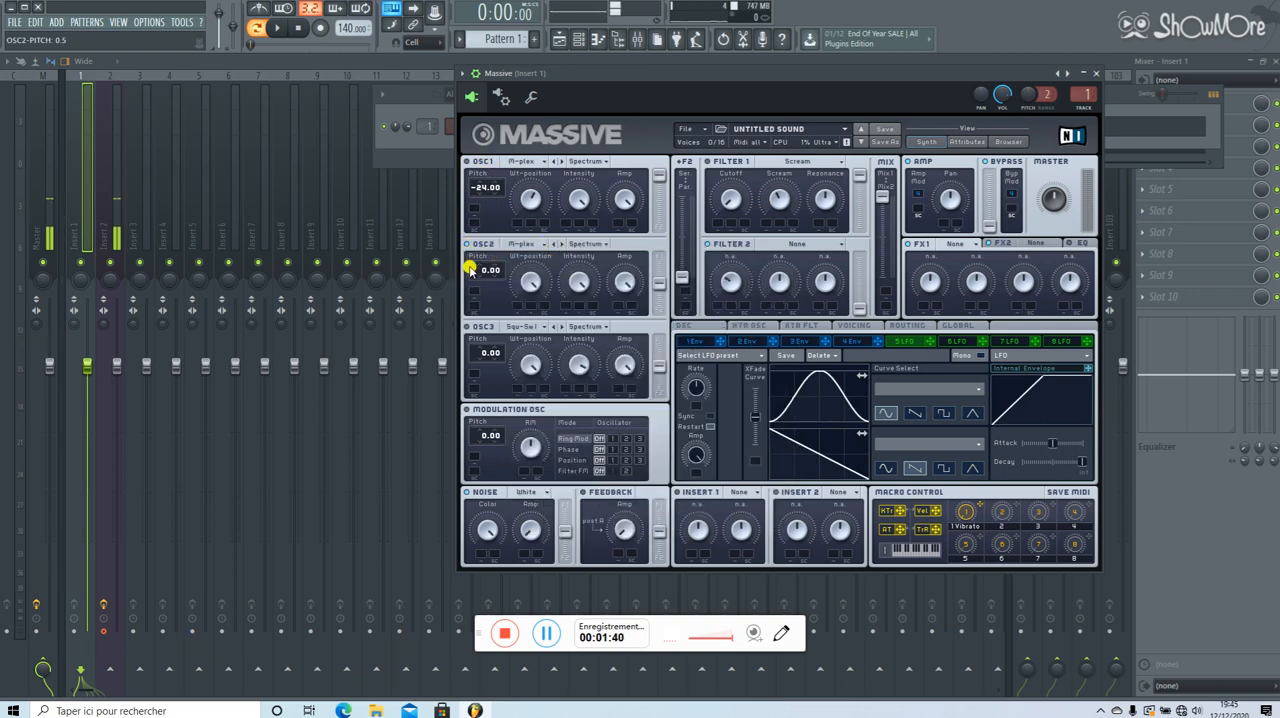
pyautogui.moveTo(470, 268); pyautogui.dragTo(483, 299)
# Adjust OSC2's Wt-position and set its pitch to -24.00 while auditioning the pattern.
pyautogui.moveTo(530, 282)
pyautogui.mouseDown()
pyautogui.moveTo(528, 340)
pyautogui.moveTo(538, 300)
pyautogui.mouseUp()
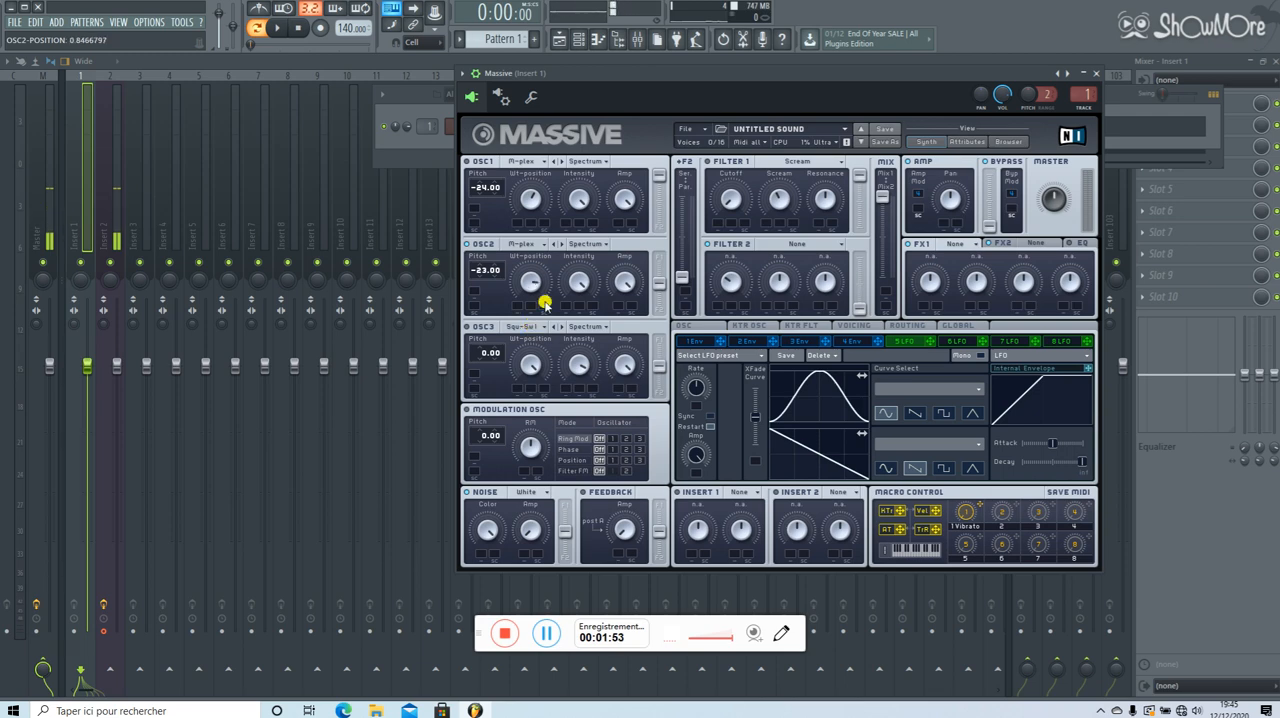
pyautogui.press('space')
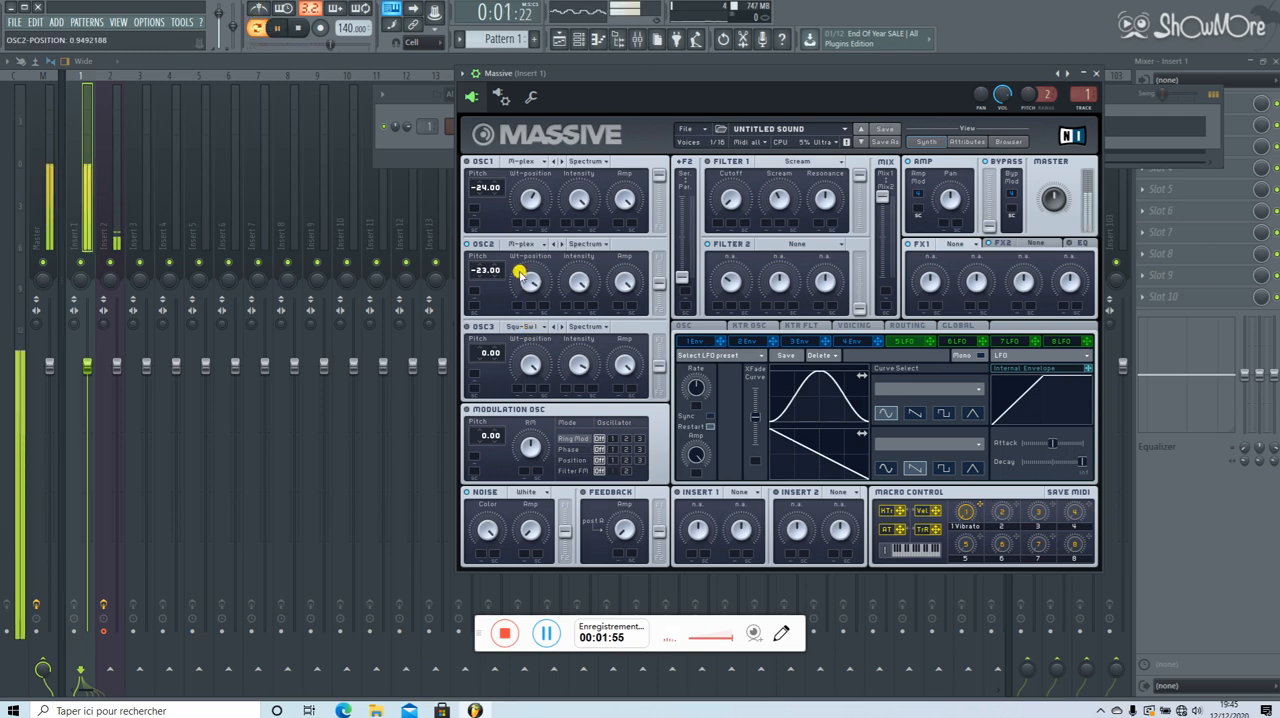
pyautogui.moveTo(487, 271); pyautogui.dragTo(531, 366)
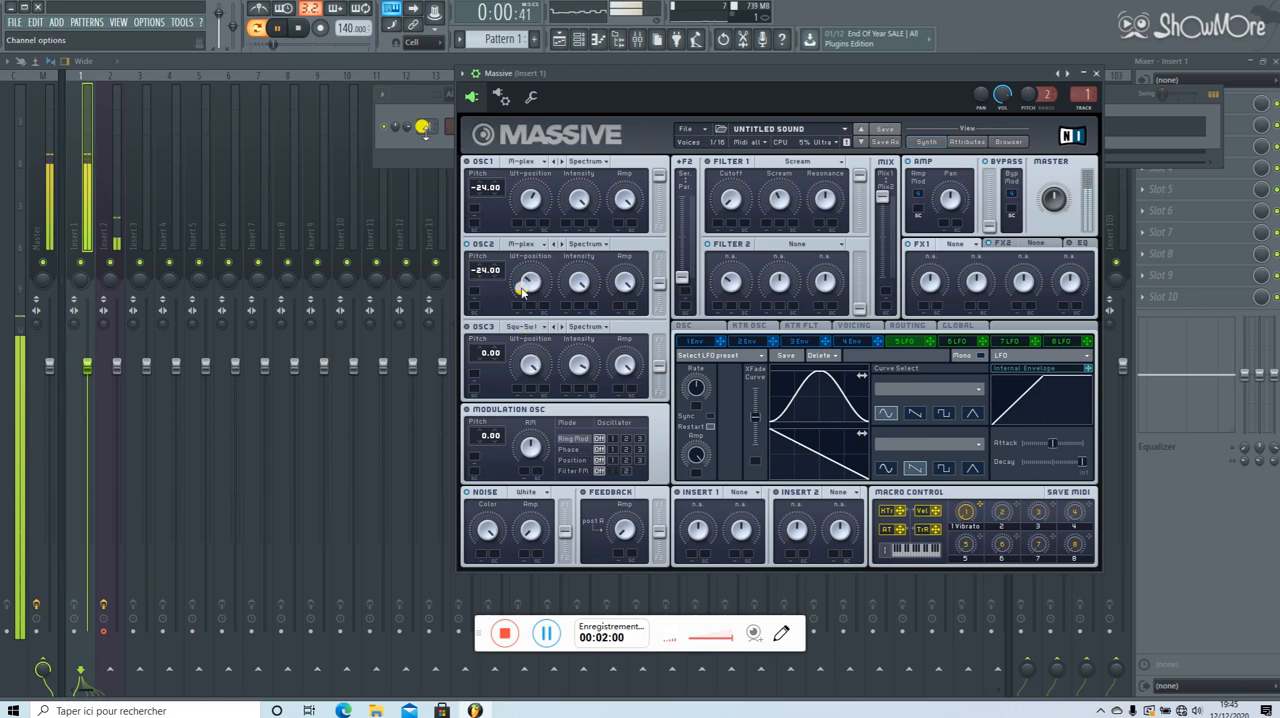
pyautogui.press('space')
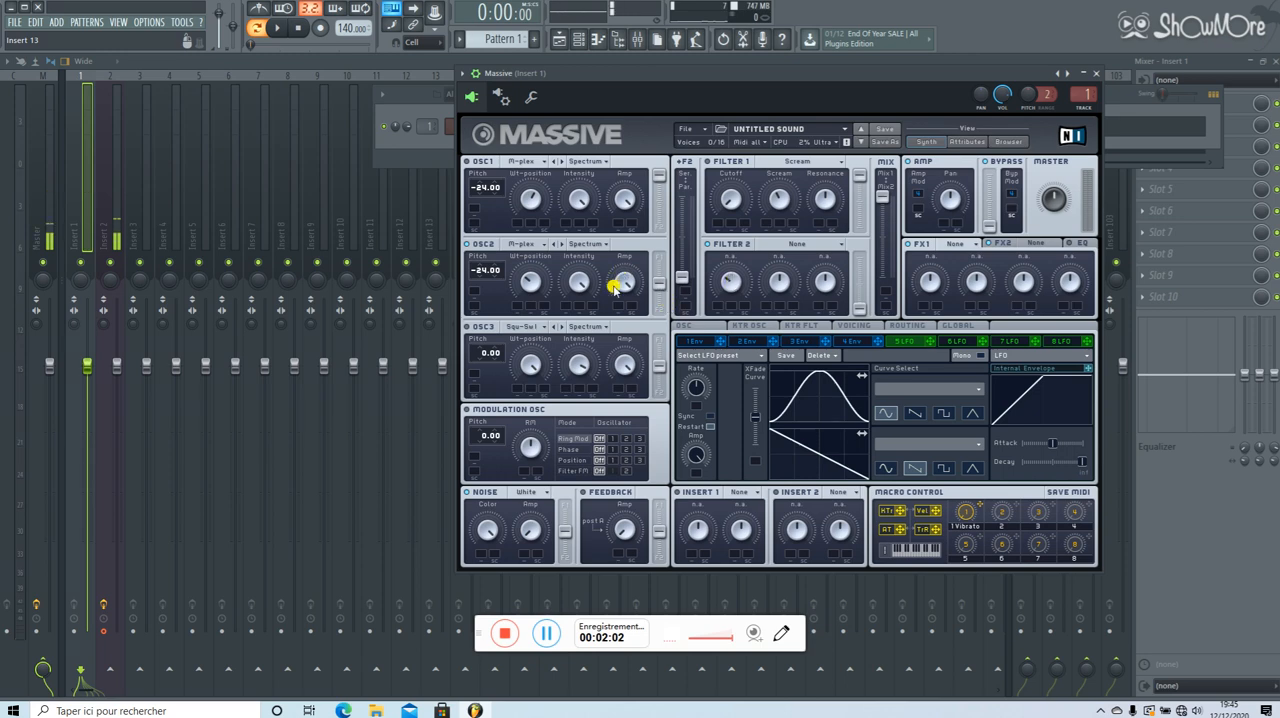
# Route OSC2 entirely to Filter 1, keeping OSC1's routing fully on Filter 1 as well.
pyautogui.moveTo(669, 283); pyautogui.dragTo(662, 243)
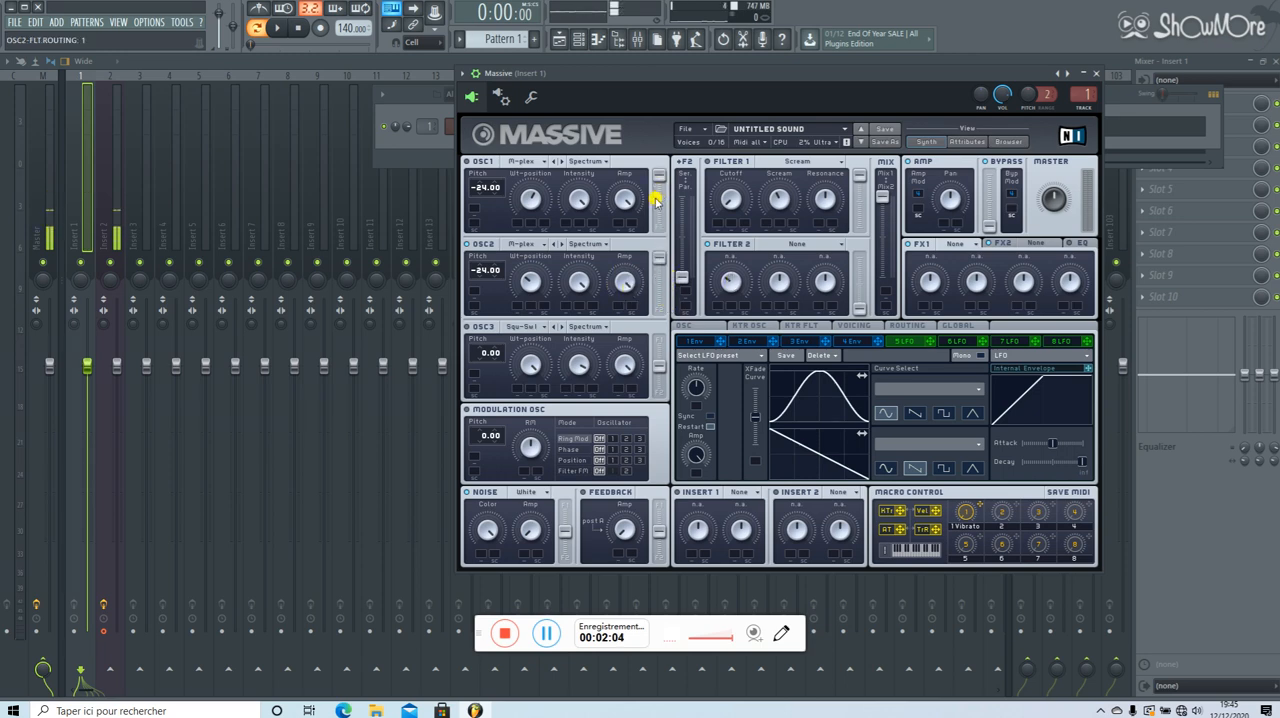
pyautogui.moveTo(659, 177)
pyautogui.mouseDown()
pyautogui.moveTo(668, 220)
pyautogui.moveTo(666, 163)
pyautogui.mouseUp()
# Assign LFO 5 to Filter 1's Cutoff, raise the cutoff with its modulation range, and audition the pattern.
pyautogui.click(733, 198)
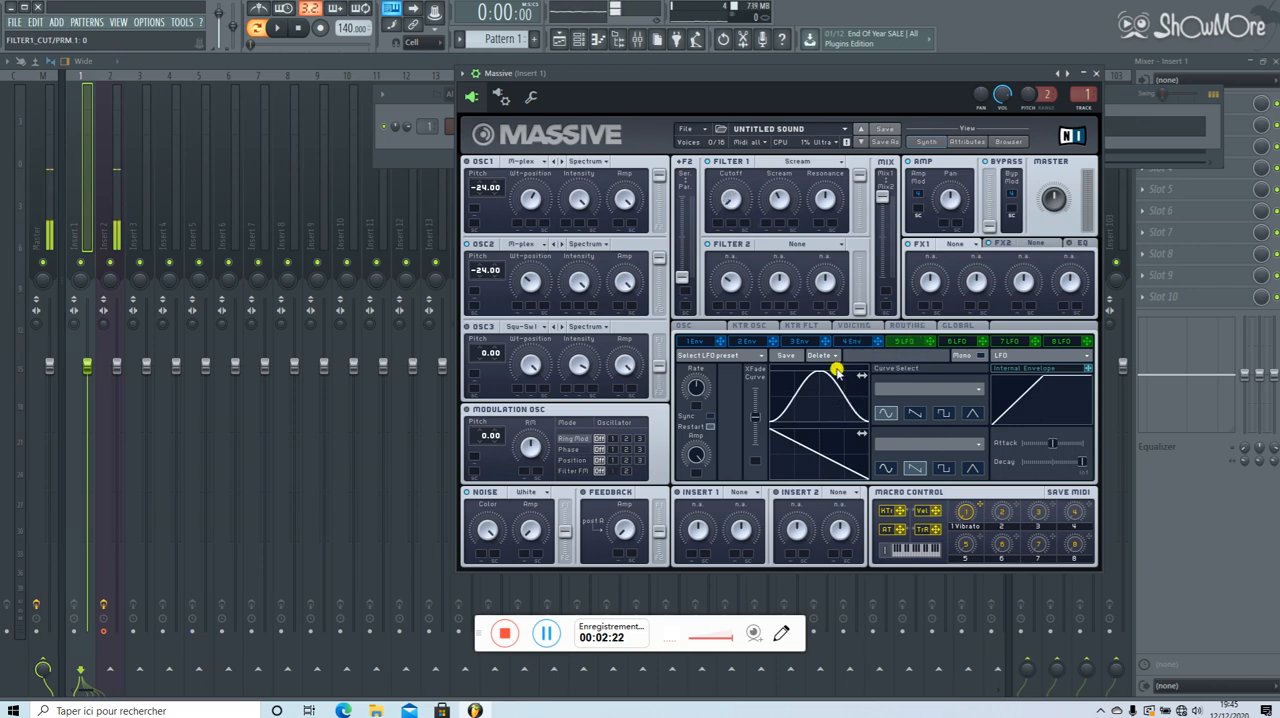
pyautogui.moveTo(845, 396)
pyautogui.mouseDown()
pyautogui.moveTo(794, 386)
pyautogui.moveTo(846, 376)
pyautogui.moveTo(816, 407)
pyautogui.moveTo(834, 387)
pyautogui.mouseUp()
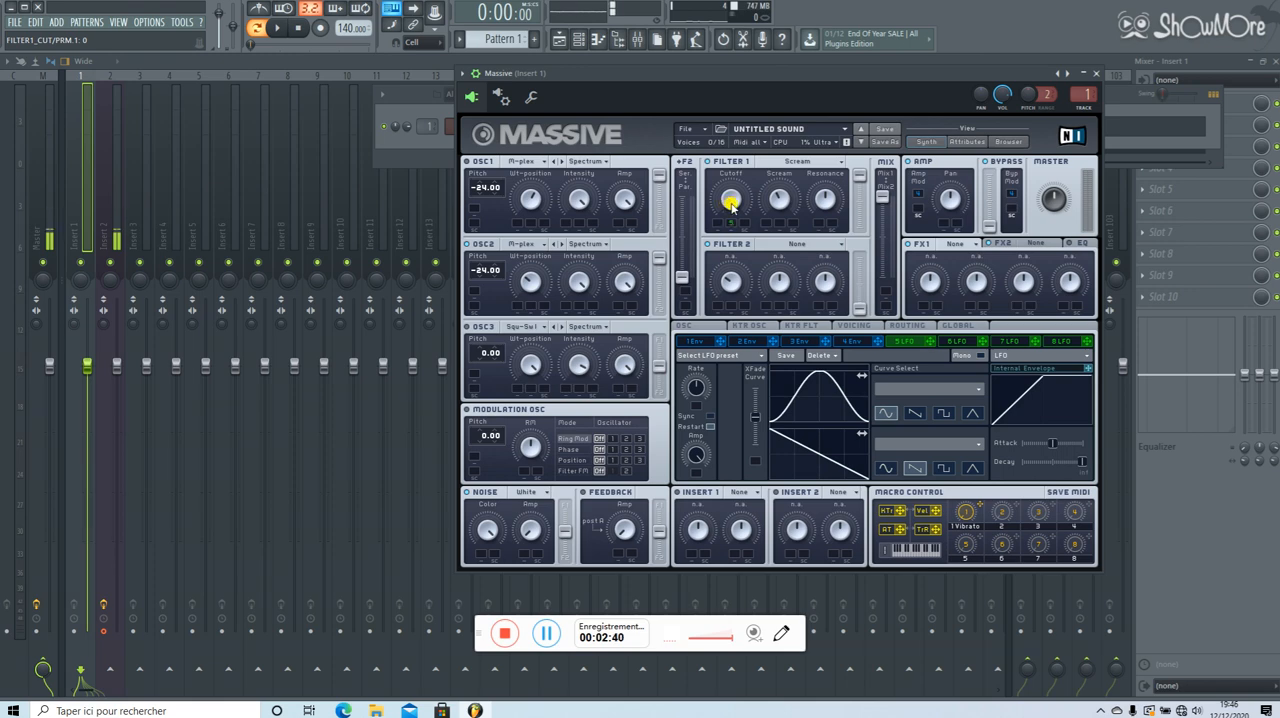
pyautogui.moveTo(733, 203); pyautogui.dragTo(745, 142)
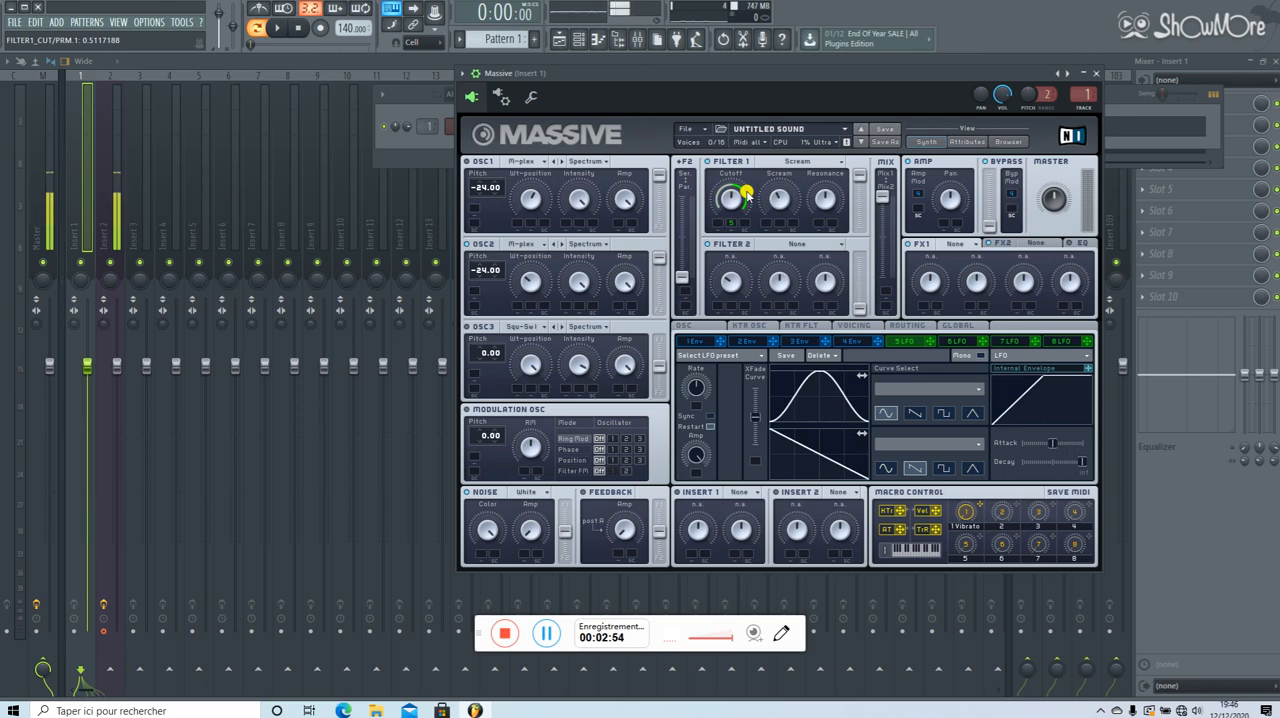
pyautogui.click(279, 30)
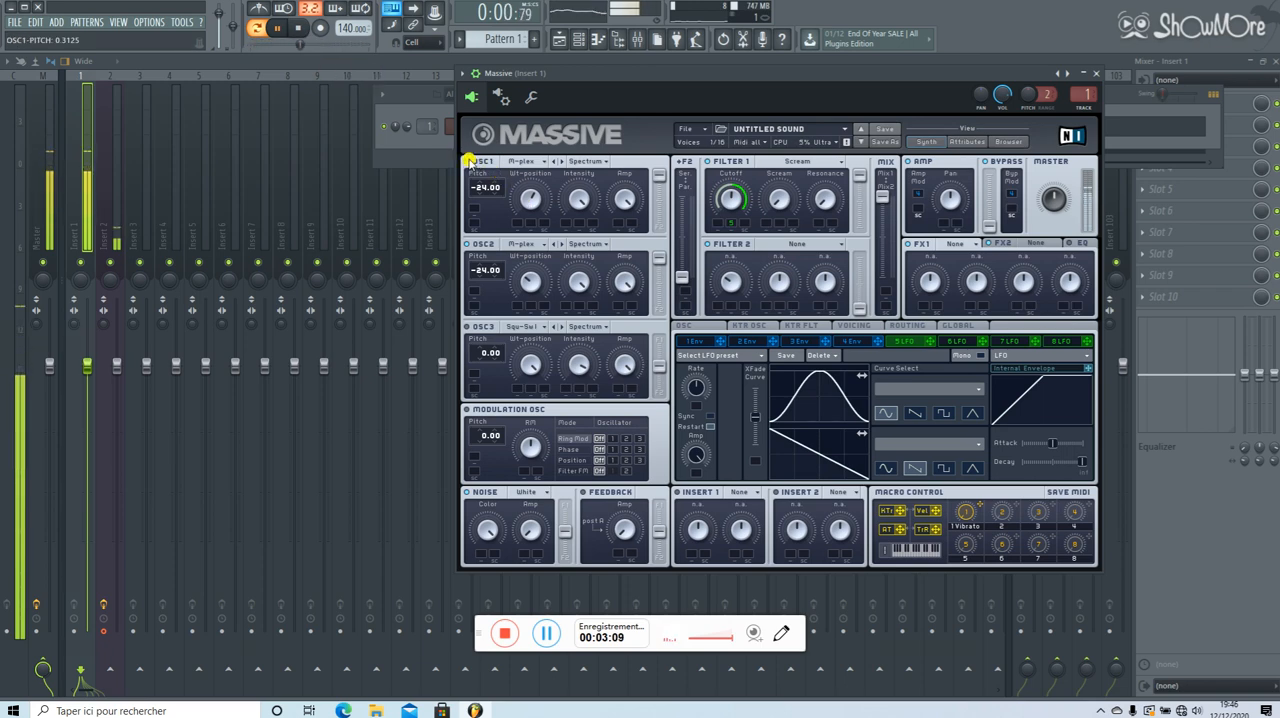
pyautogui.click(298, 29)
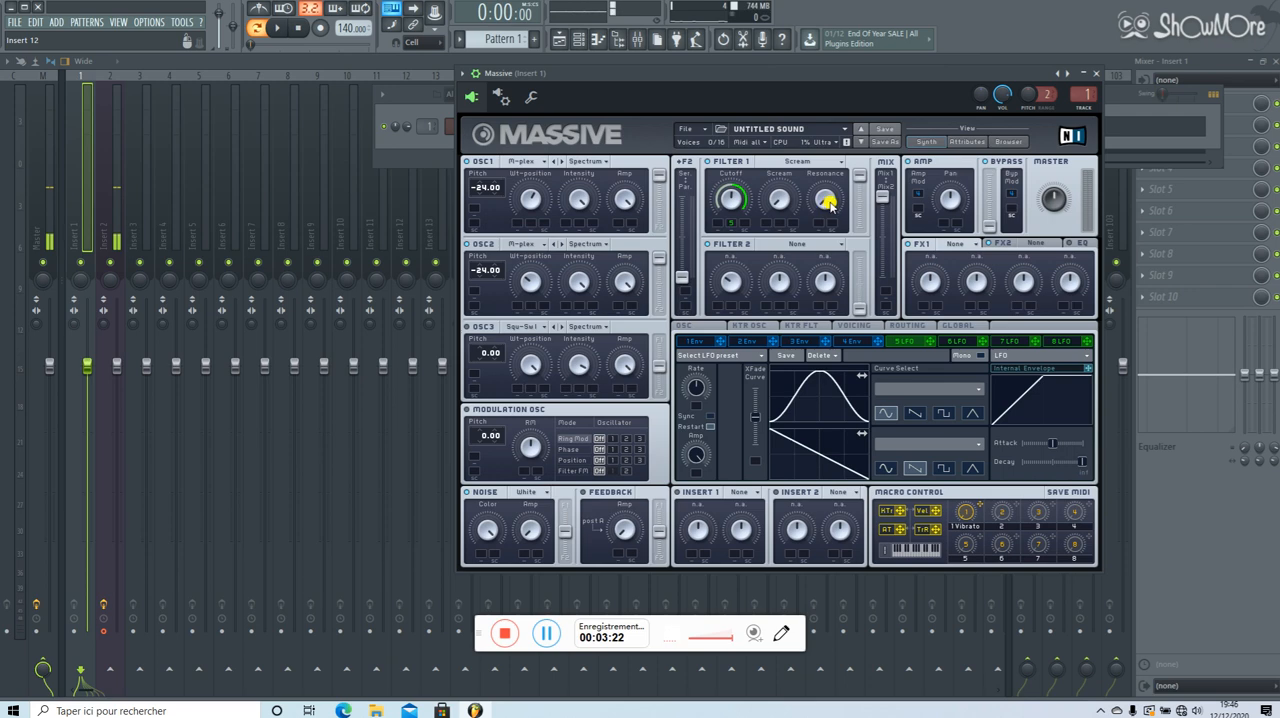
# Raise Filter 1's Resonance and play the pattern to audition the change.
pyautogui.moveTo(830, 204); pyautogui.dragTo(825, 170)
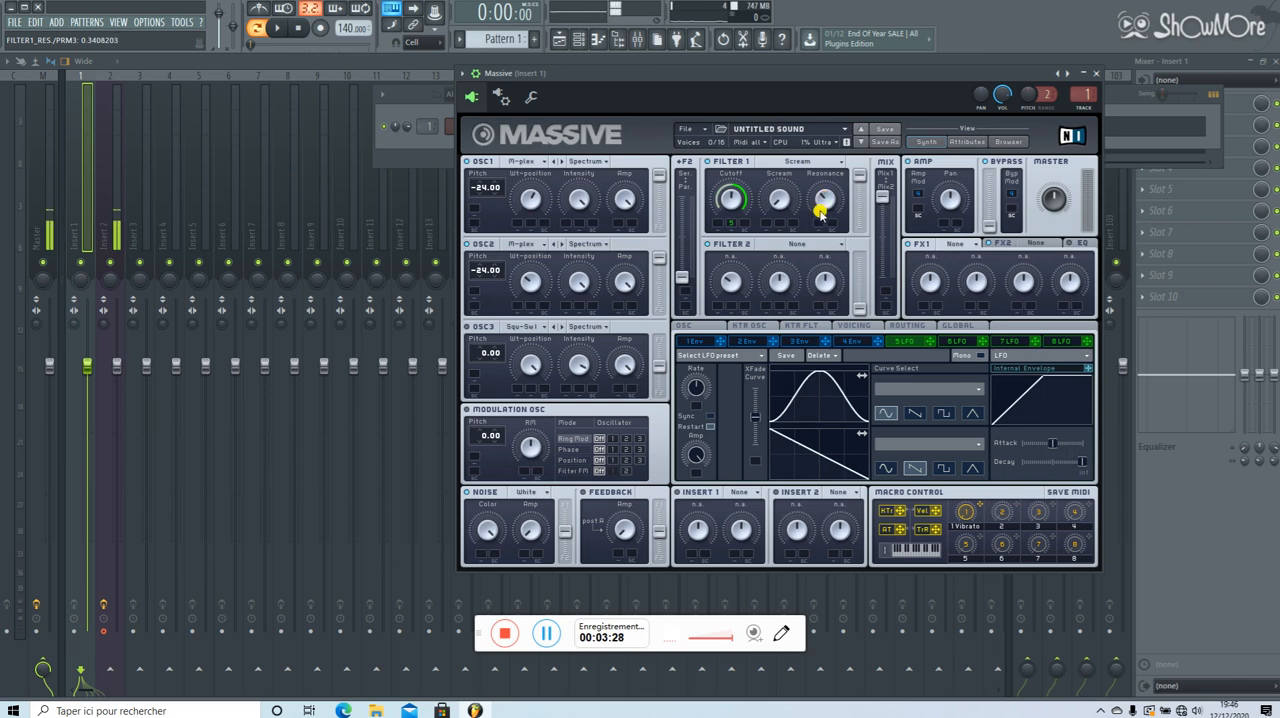
pyautogui.click(288, 28)
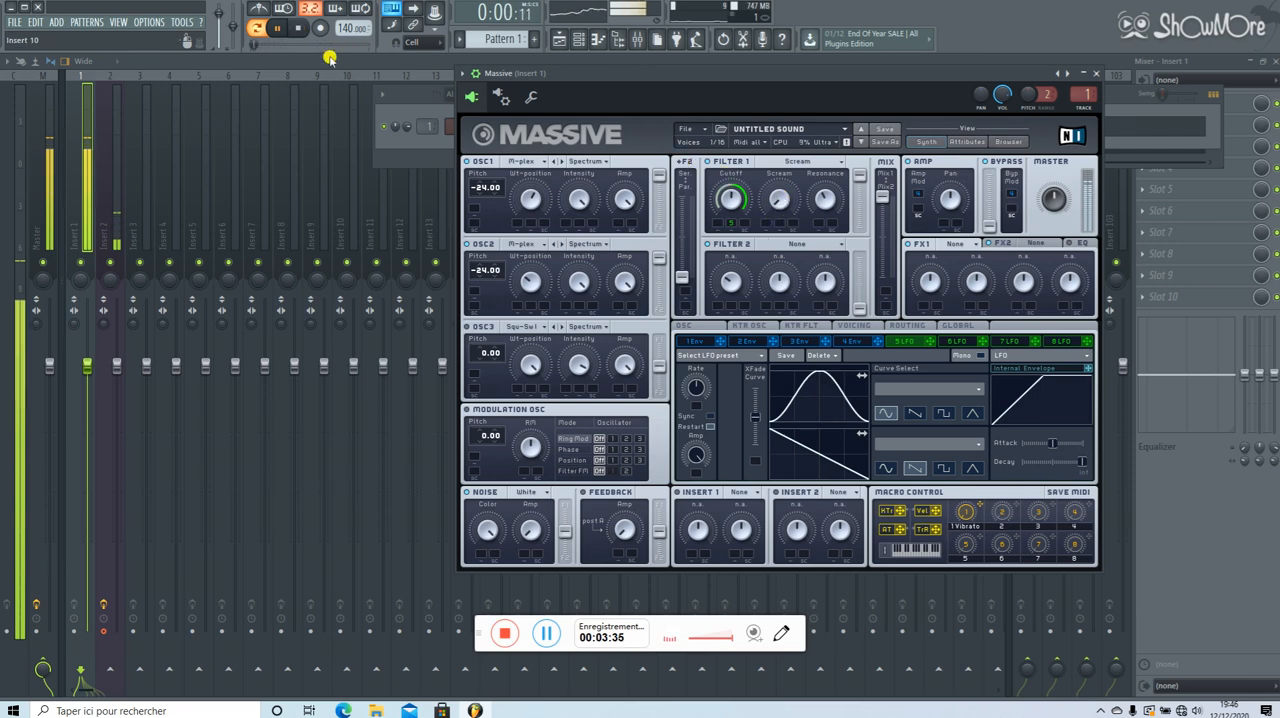
pyautogui.click(300, 27)
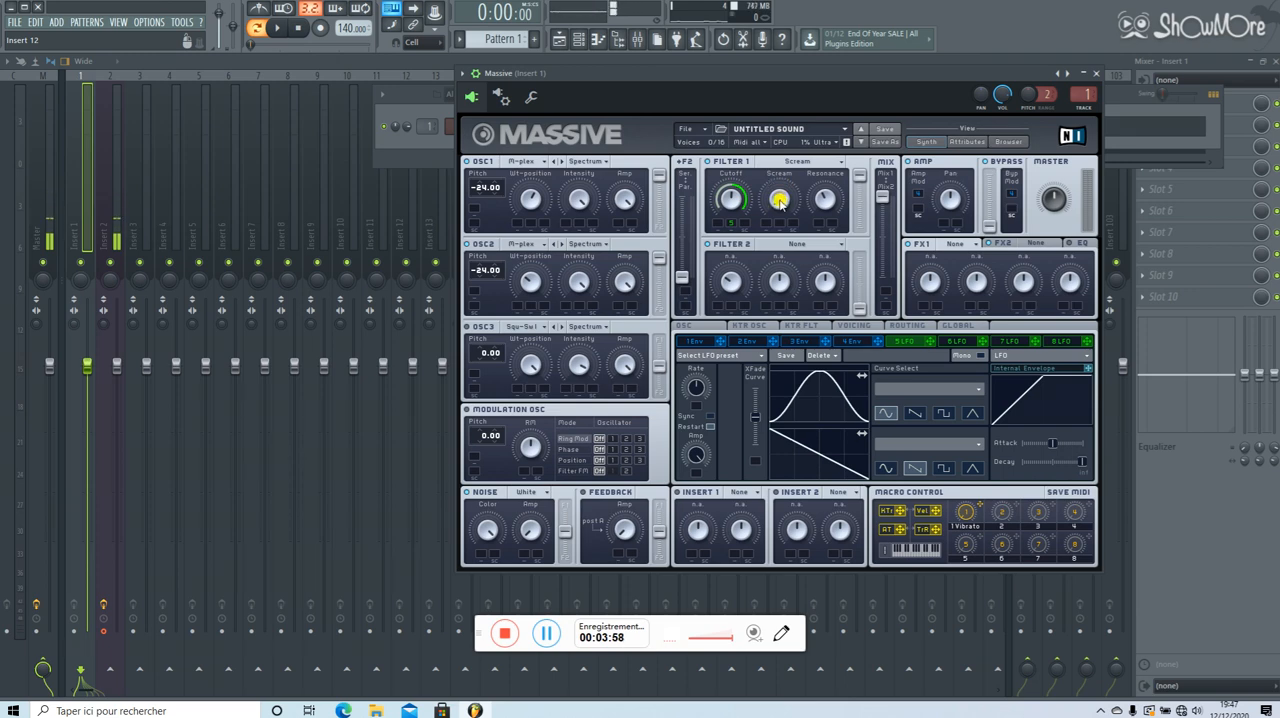
# Set Filter 1's Scream amount to about 0.45 and the Master volume to about 0.69 while auditioning the pattern.
pyautogui.moveTo(779, 200); pyautogui.dragTo(788, 149)
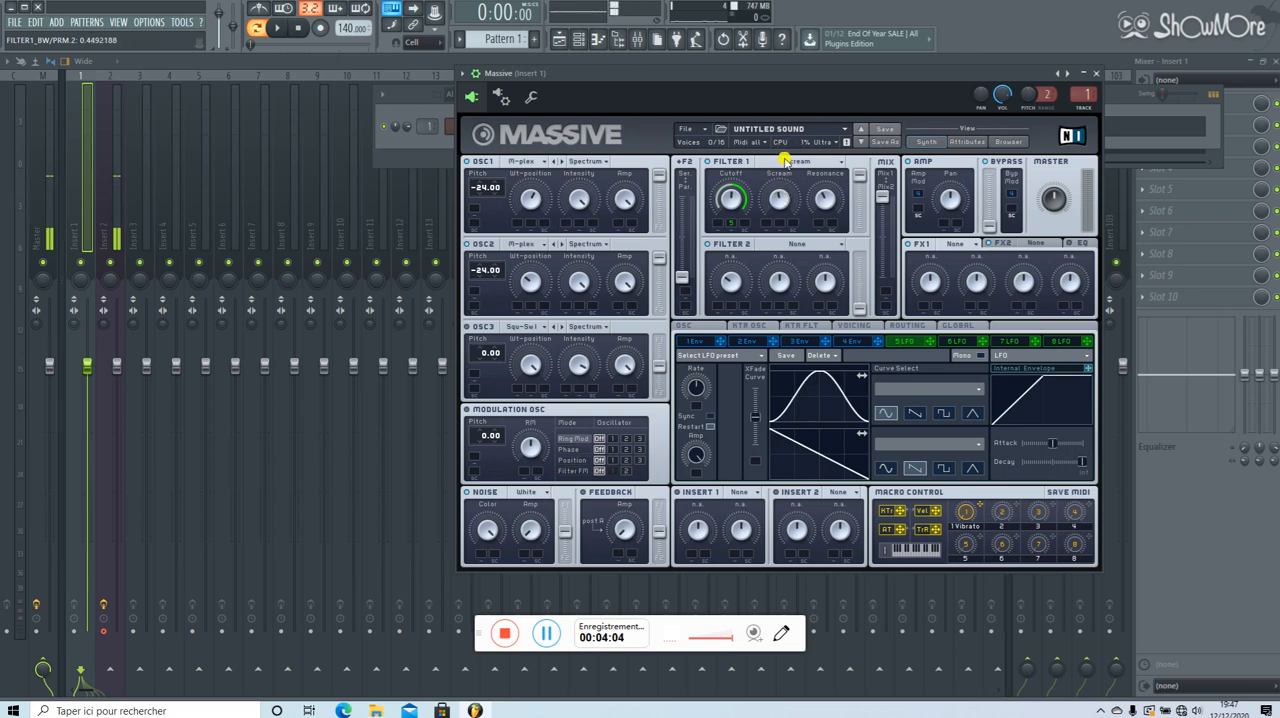
pyautogui.press('space')
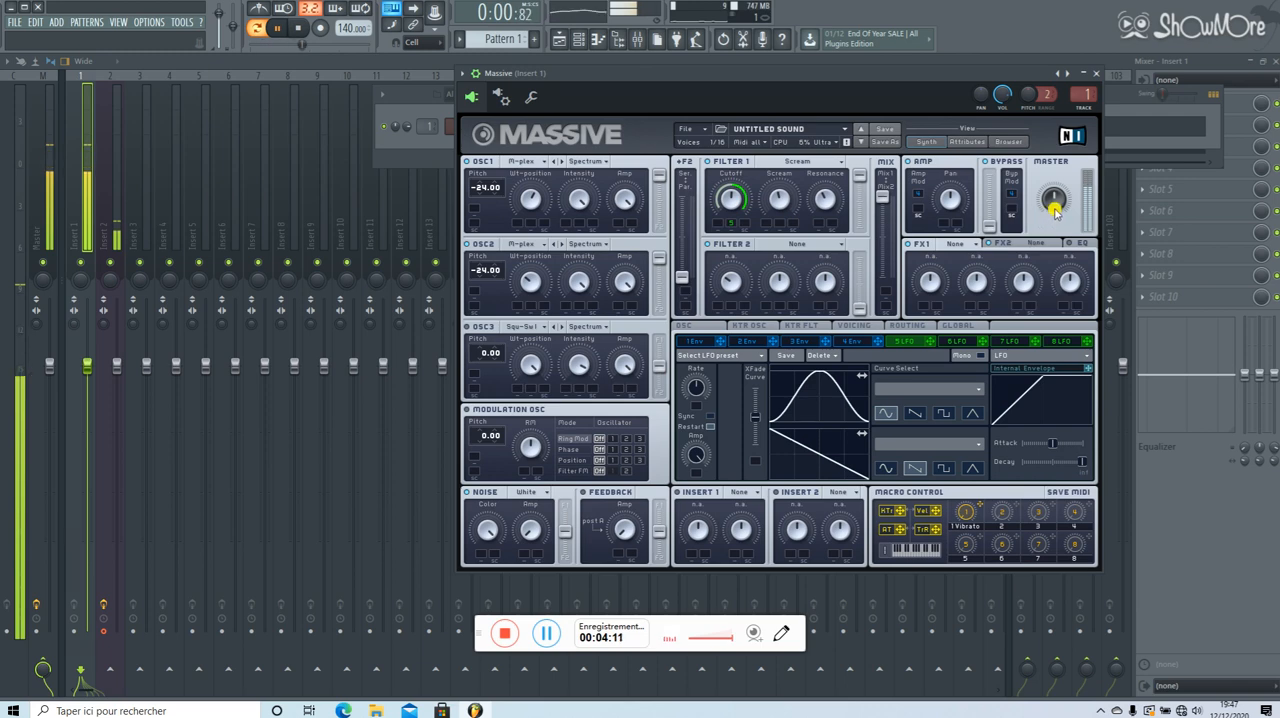
pyautogui.moveTo(1057, 204); pyautogui.dragTo(1057, 186)
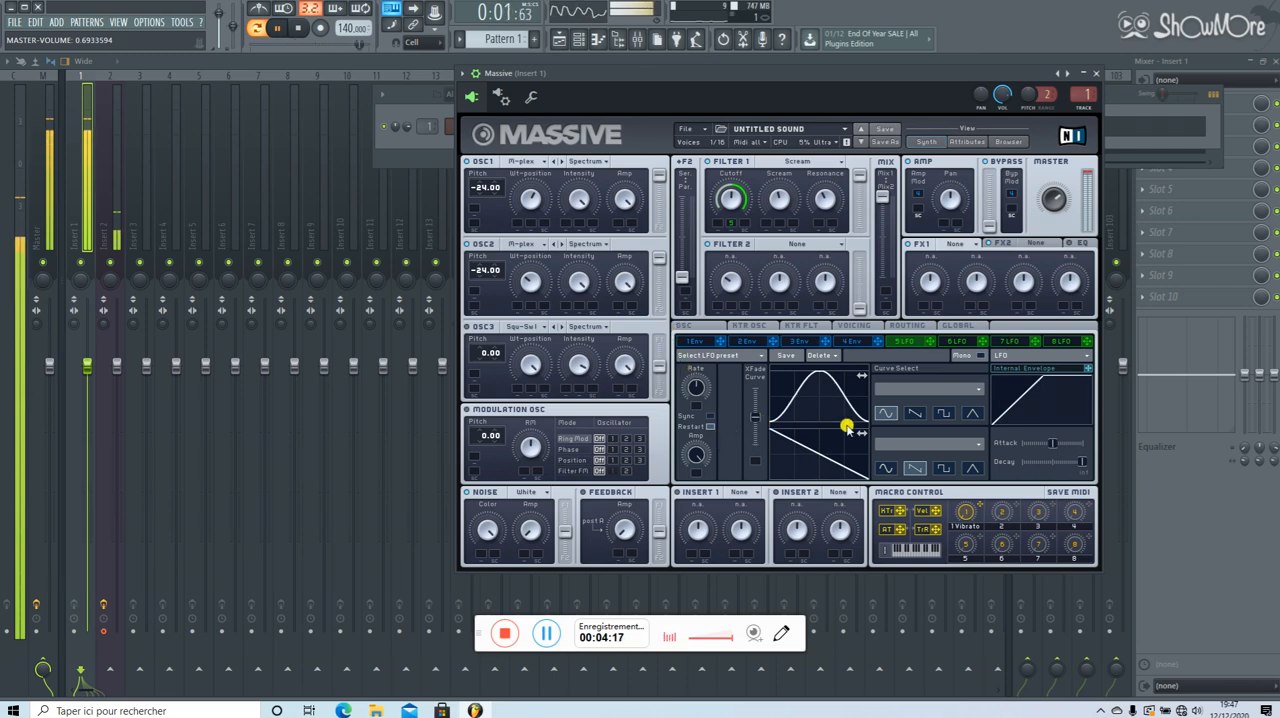
pyautogui.click(297, 28)
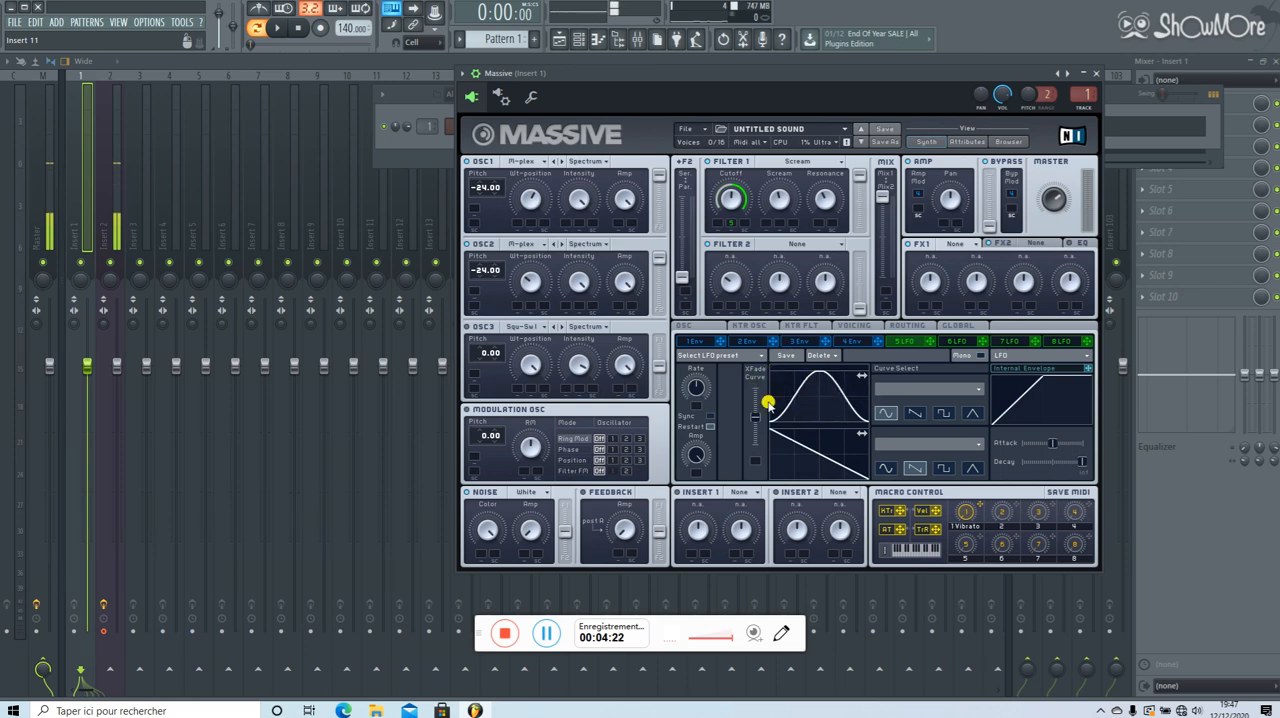
# Enable Sync for LFO 5, try a 1/8 ratio on the playing pattern, and set the ratio to 1/2.
pyautogui.click(709, 416)
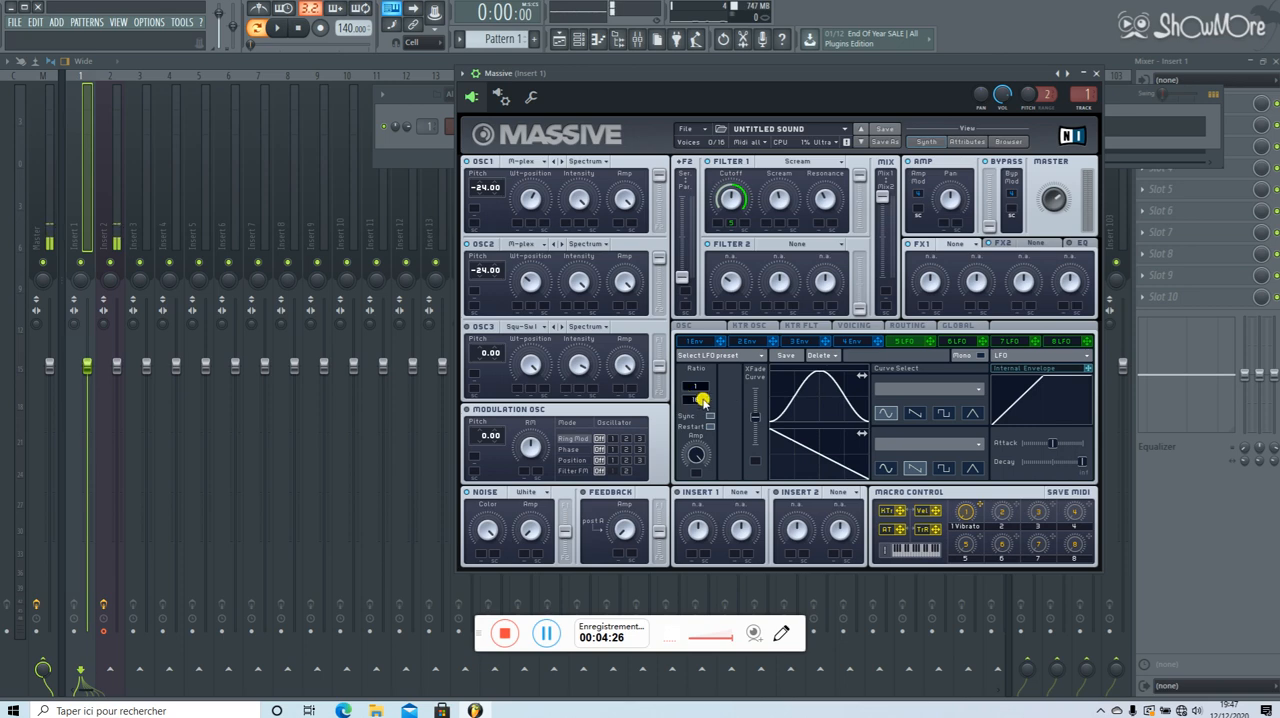
pyautogui.moveTo(701, 400); pyautogui.dragTo(705, 414)
pyautogui.click(280, 29)
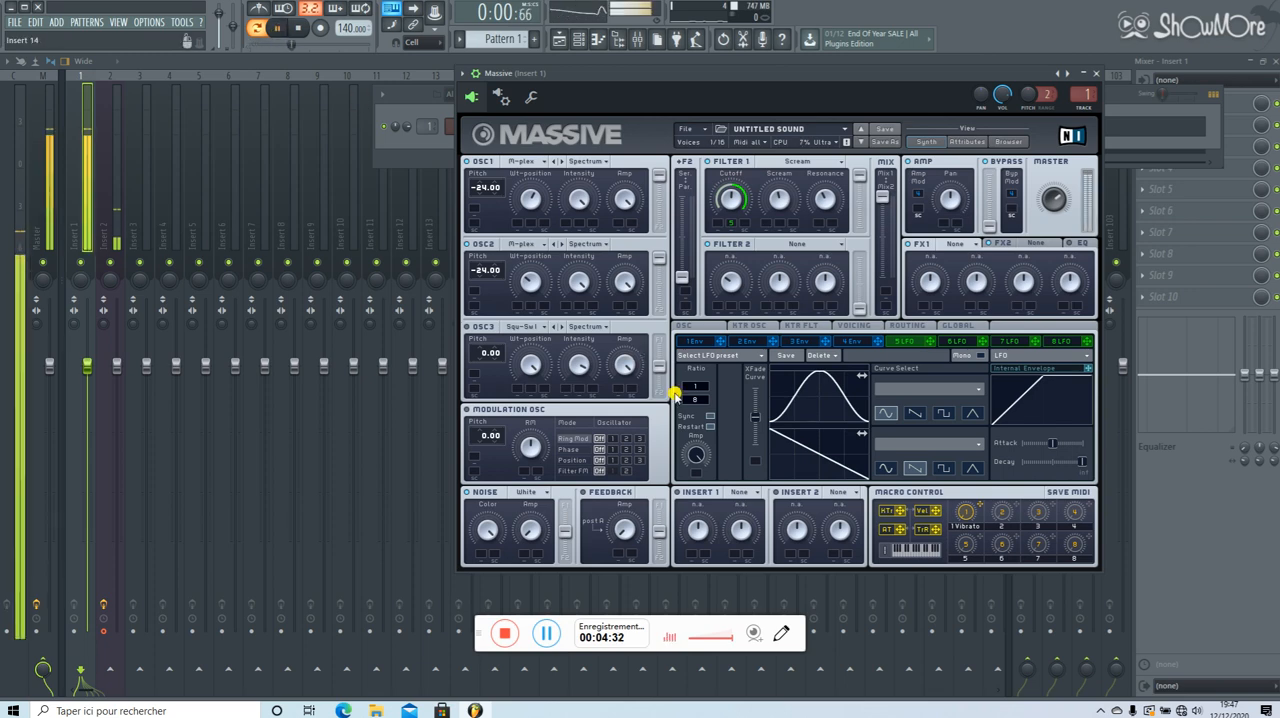
pyautogui.moveTo(695, 398); pyautogui.dragTo(696, 406)
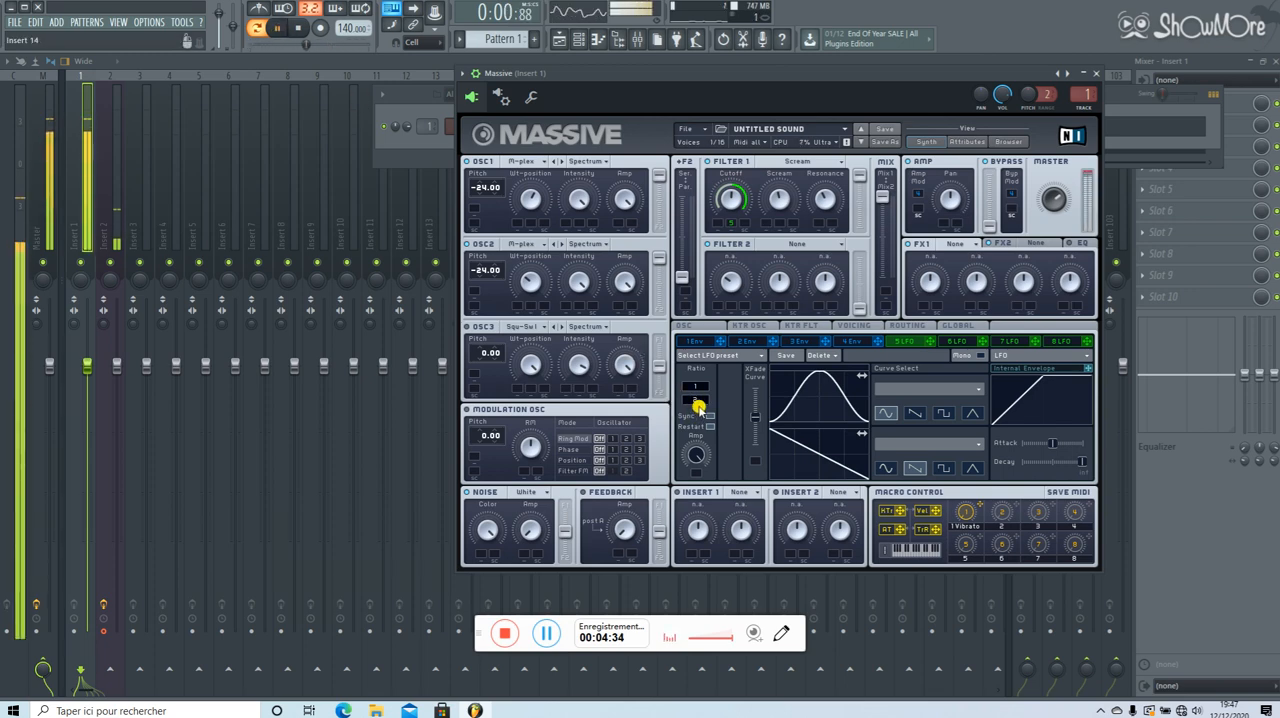
pyautogui.click(299, 29)
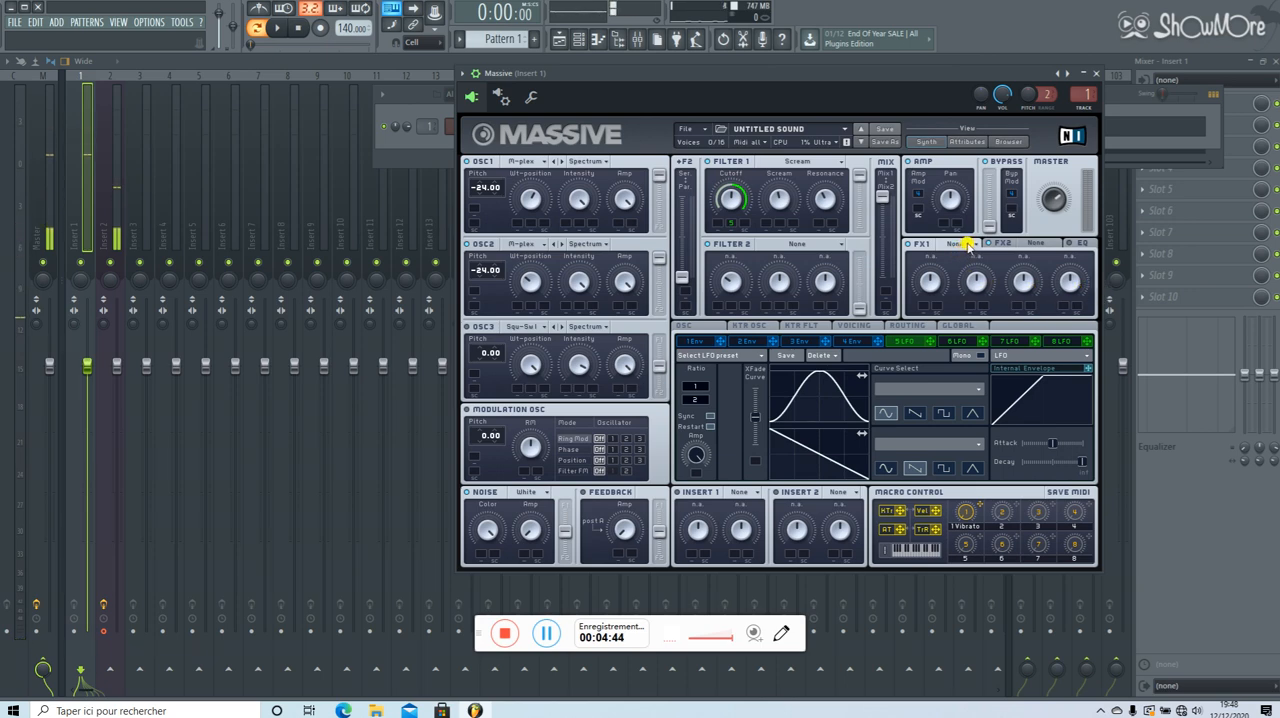
# Load the Classic Tube effect in FX1 and raise its Dry/Wet to 1.
pyautogui.click(965, 244)
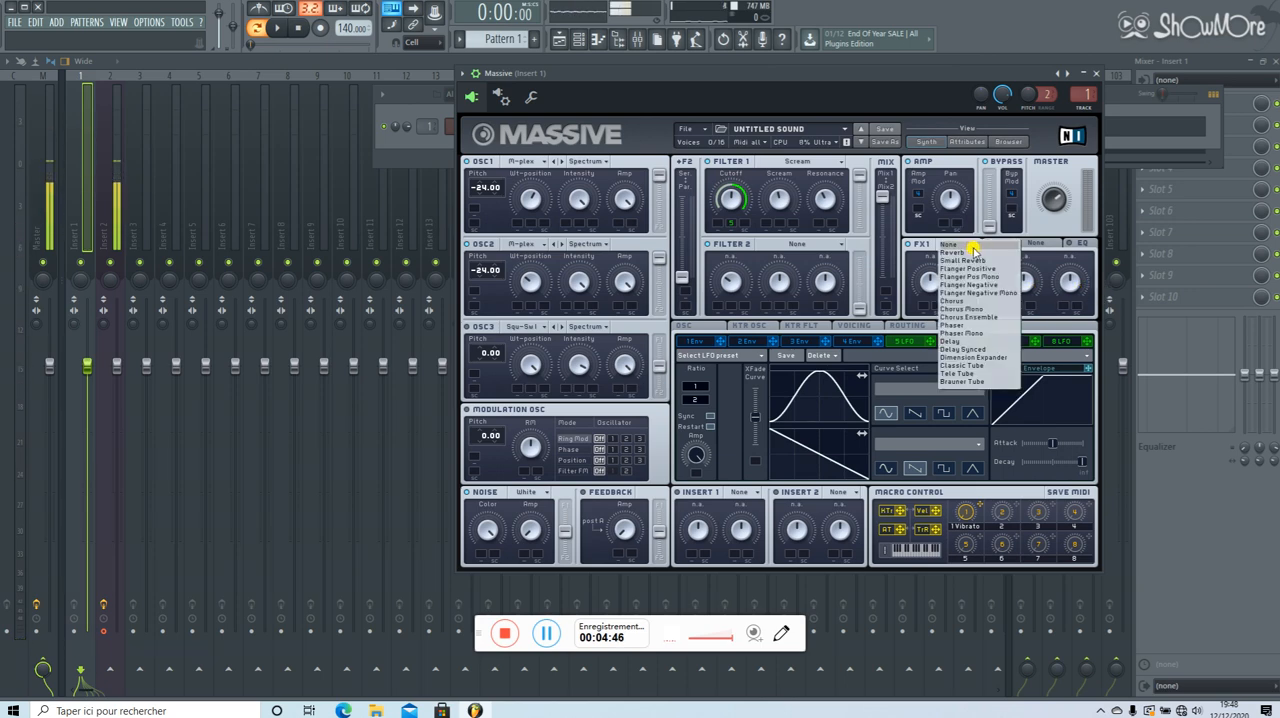
pyautogui.click(970, 366)
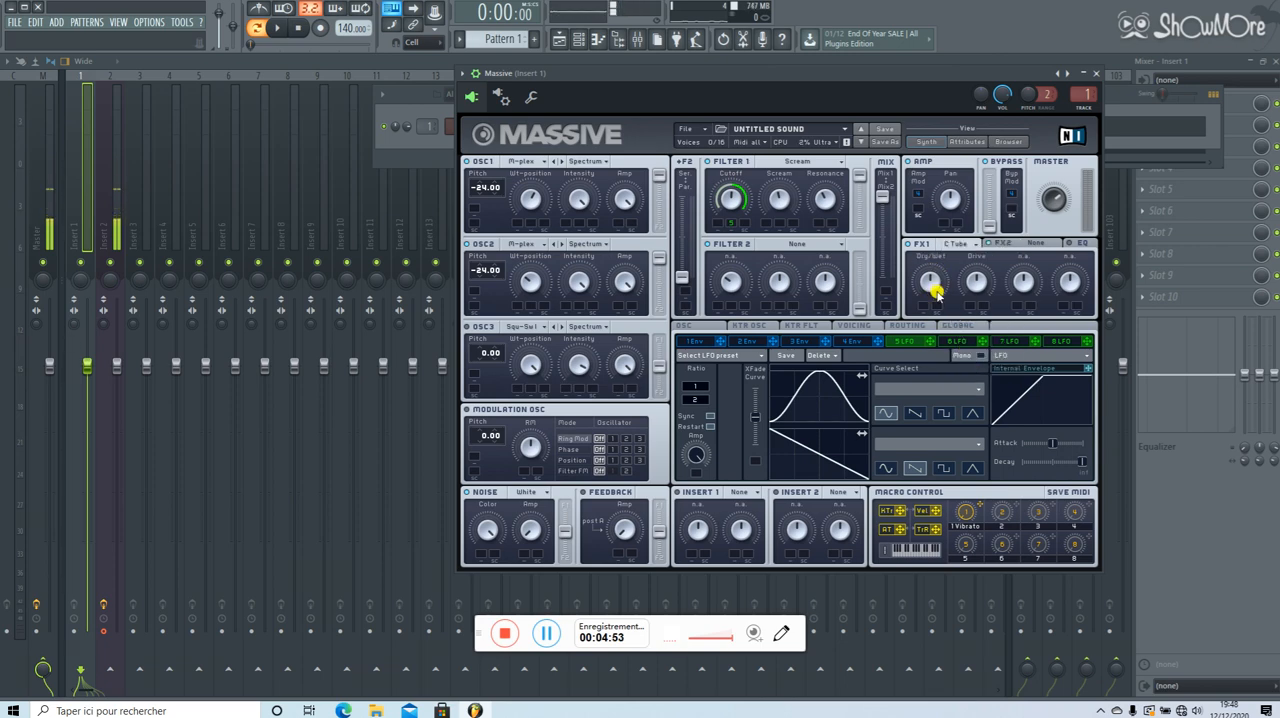
pyautogui.moveTo(932, 290); pyautogui.dragTo(997, 288)
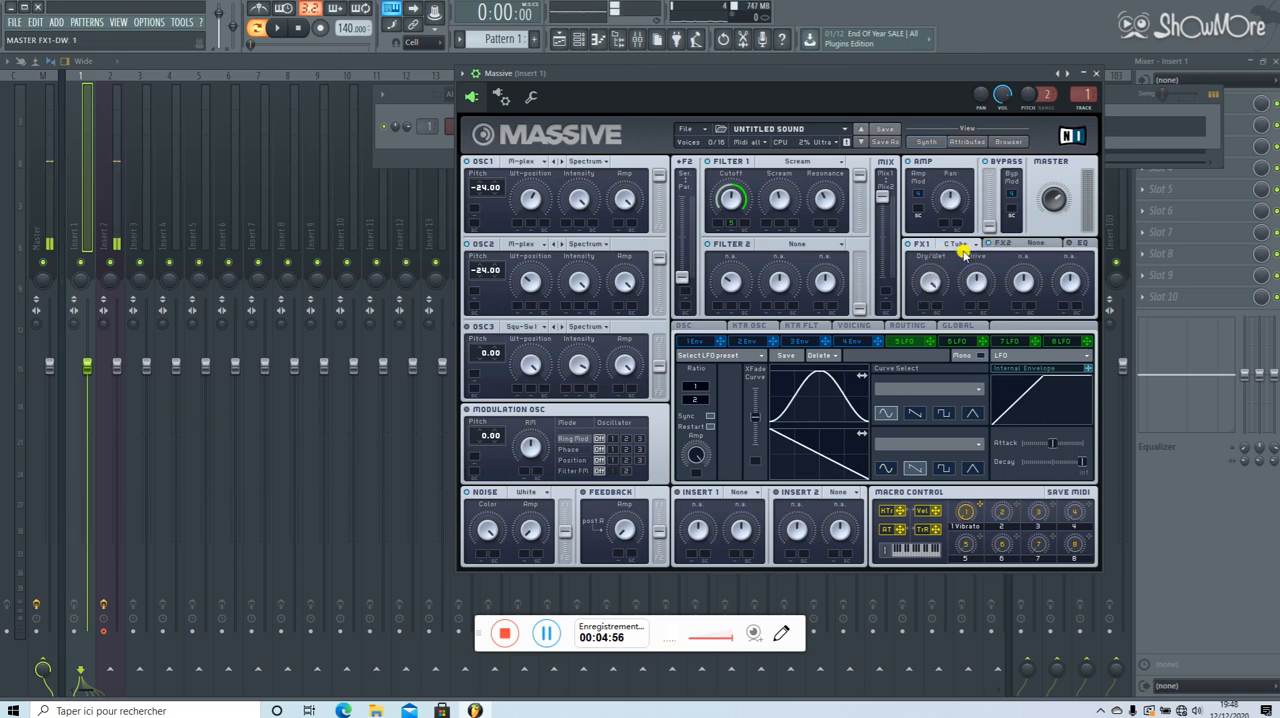
# Load the Dimension Expander in FX2 with Dry/Wet fully wet and turn its Size down to near minimum.
pyautogui.click(1005, 247)
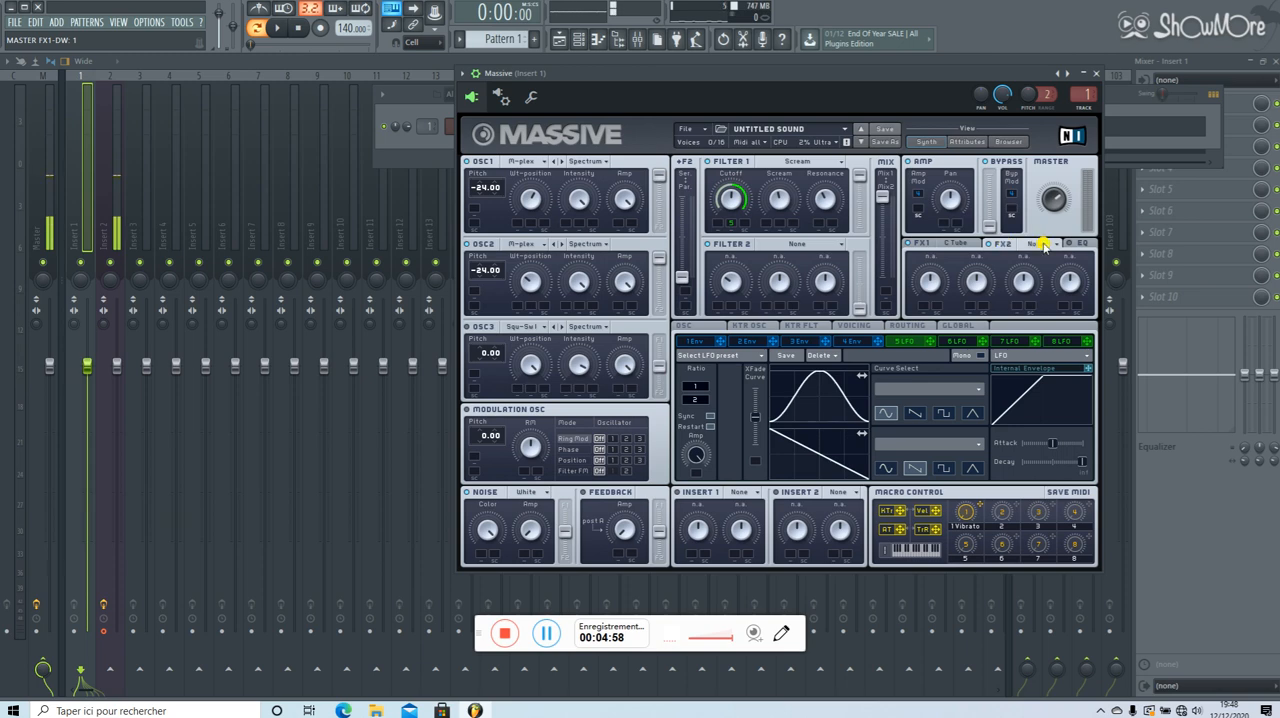
pyautogui.click(1045, 245)
pyautogui.click(1006, 250)
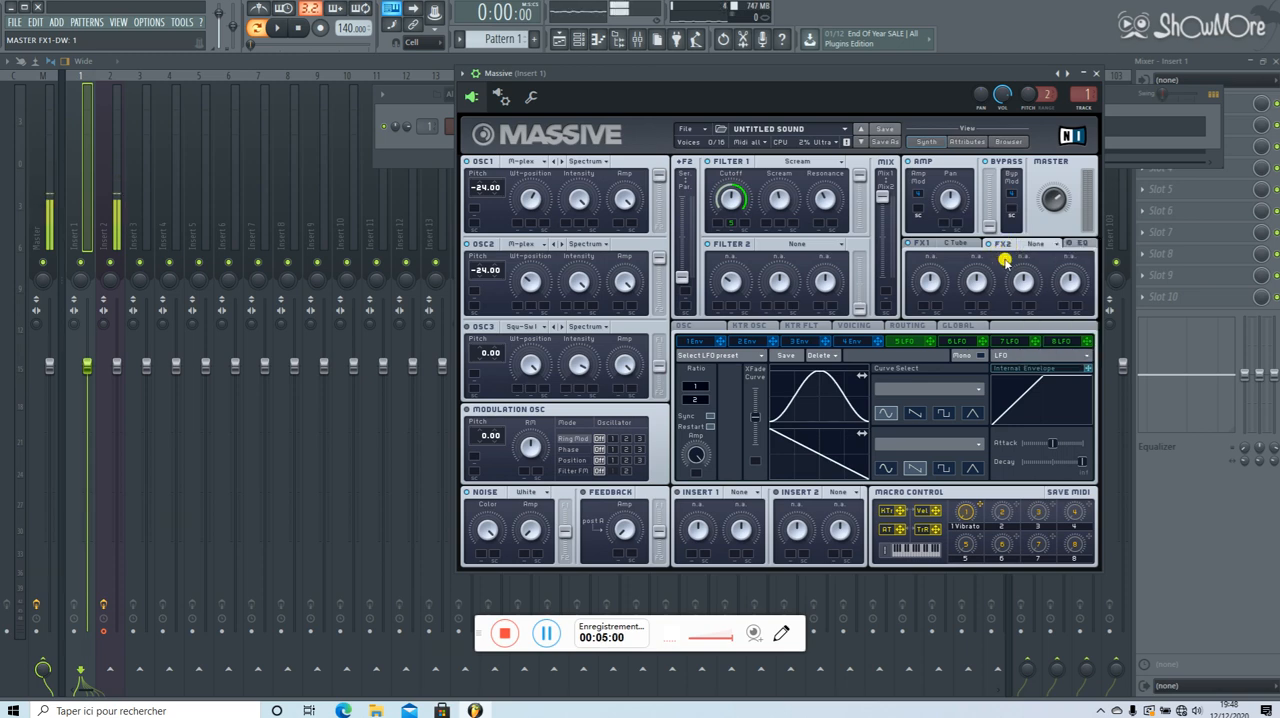
pyautogui.click(1038, 249)
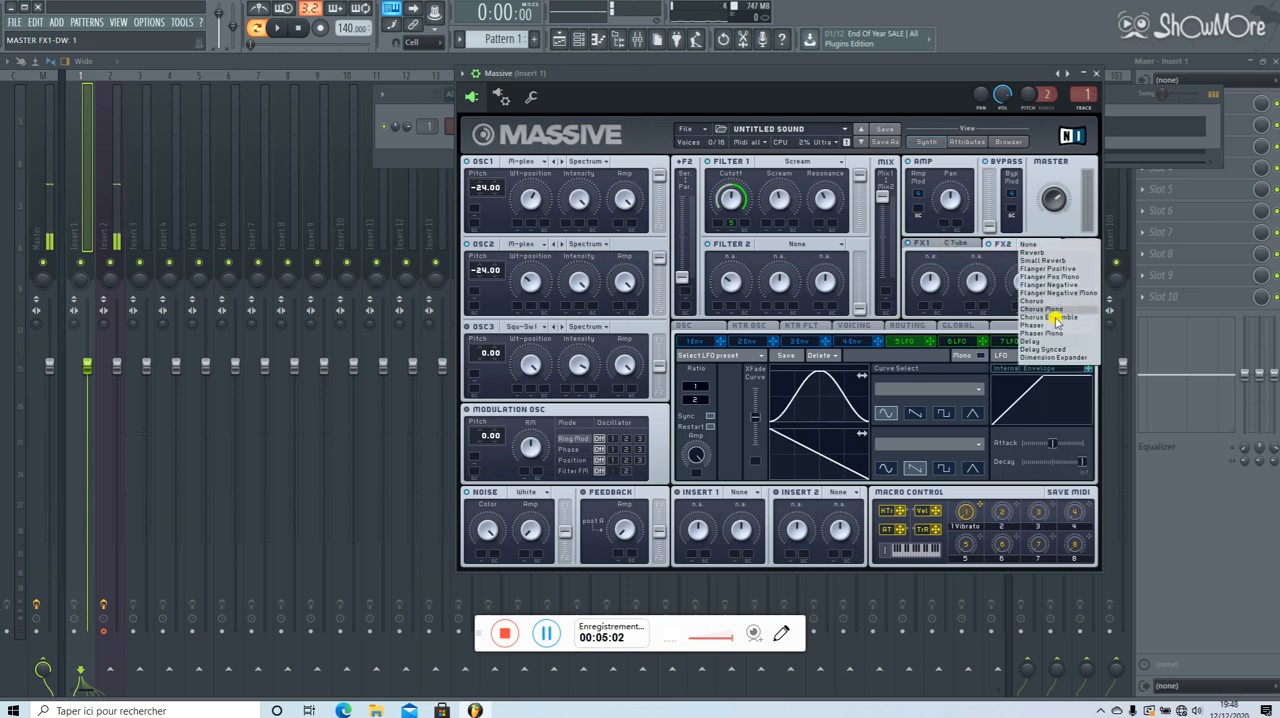
pyautogui.click(1058, 358)
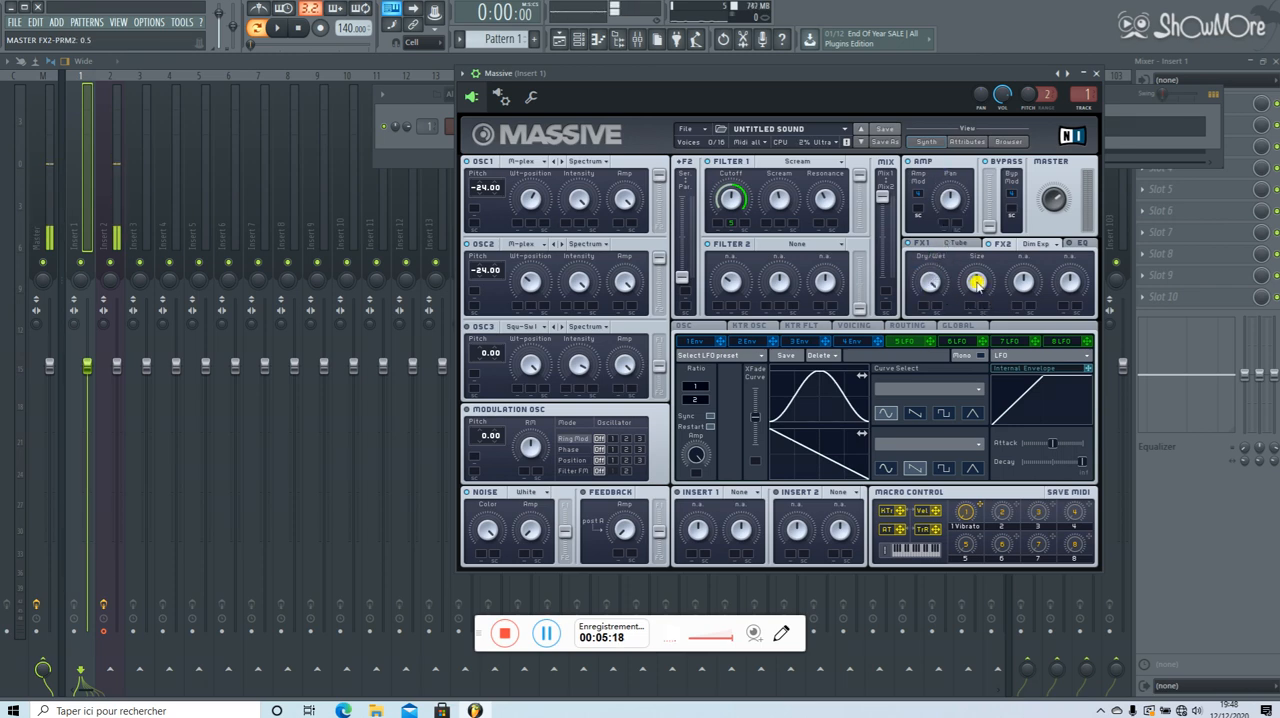
pyautogui.moveTo(976, 282); pyautogui.dragTo(985, 333)
# Play the pattern while fine-tuning FX2's Size to about 0.04 and setting LFO 5's ratio to 1/8, and stop playback.
pyautogui.click(277, 28)
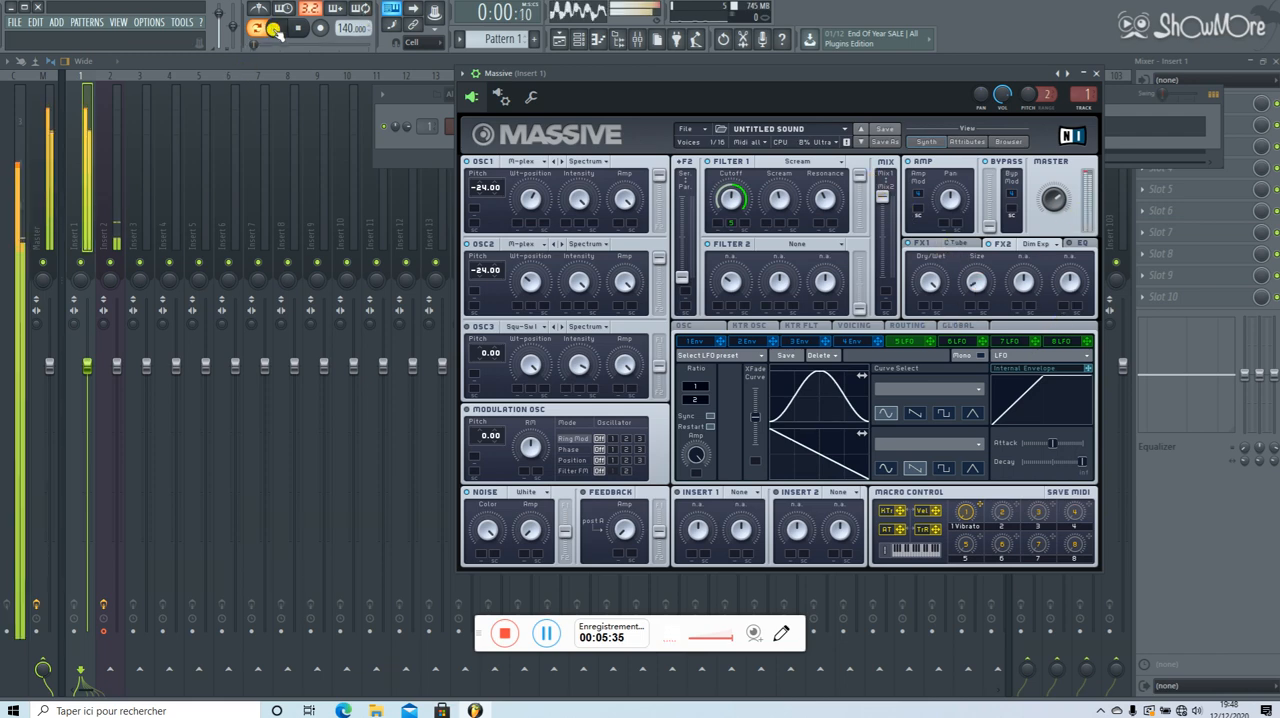
pyautogui.moveTo(978, 280); pyautogui.dragTo(978, 282)
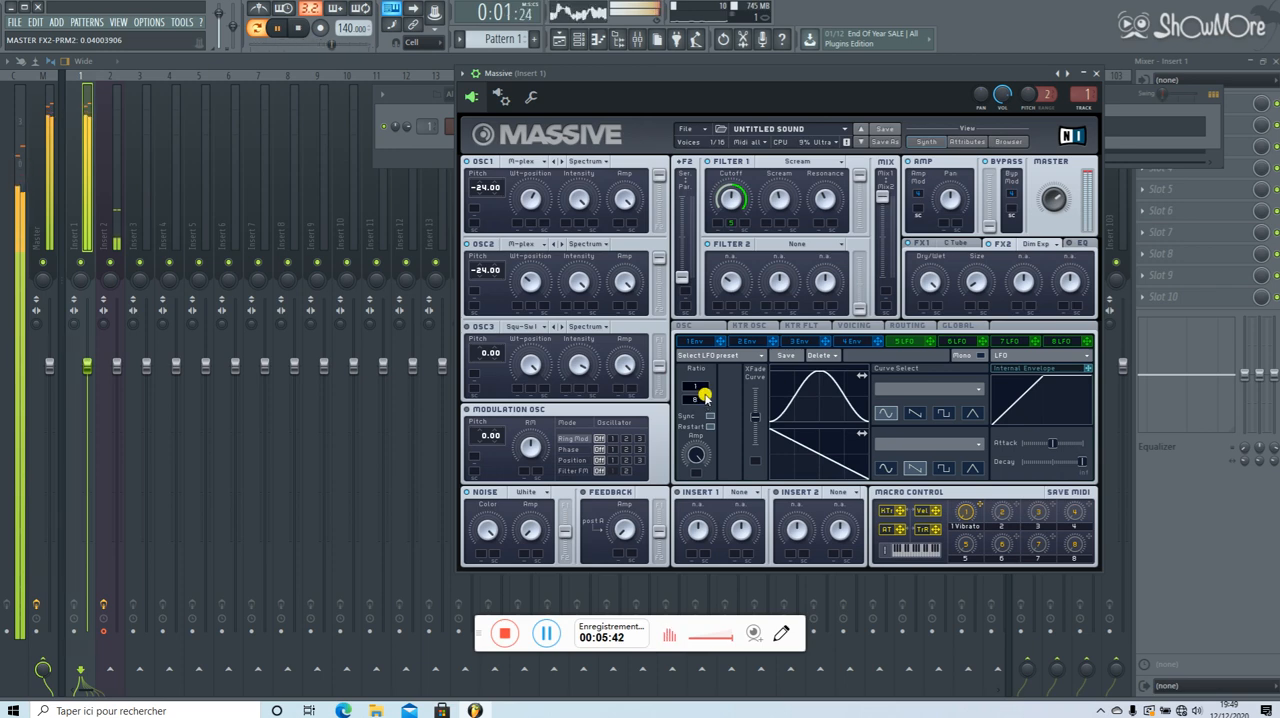
pyautogui.scroll(2, 707, 399)
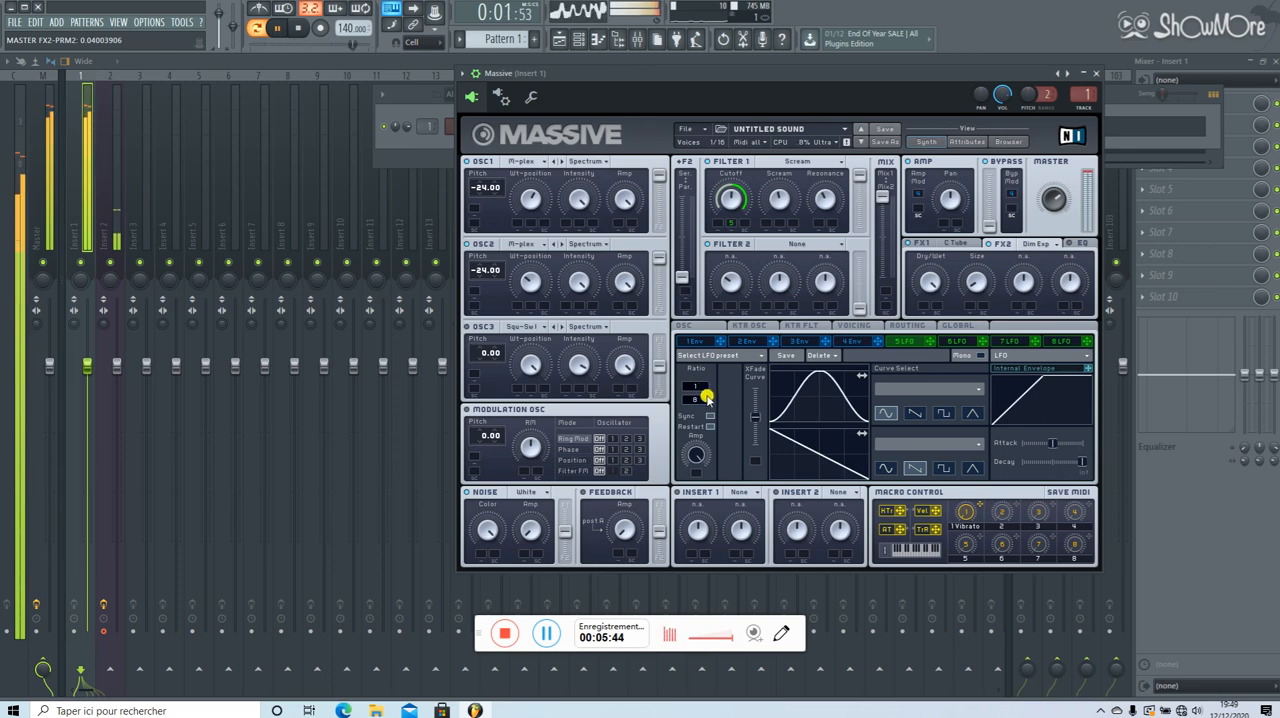
pyautogui.scroll(8, 707, 399)
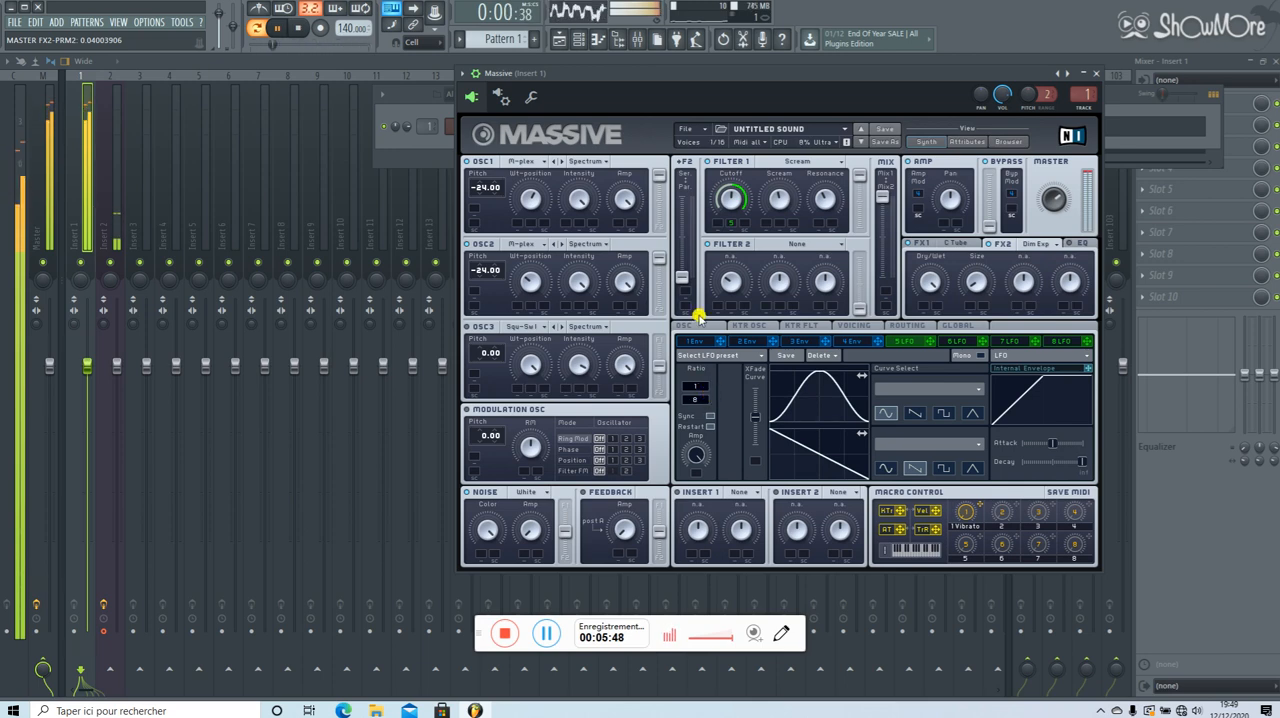
pyautogui.click(302, 28)
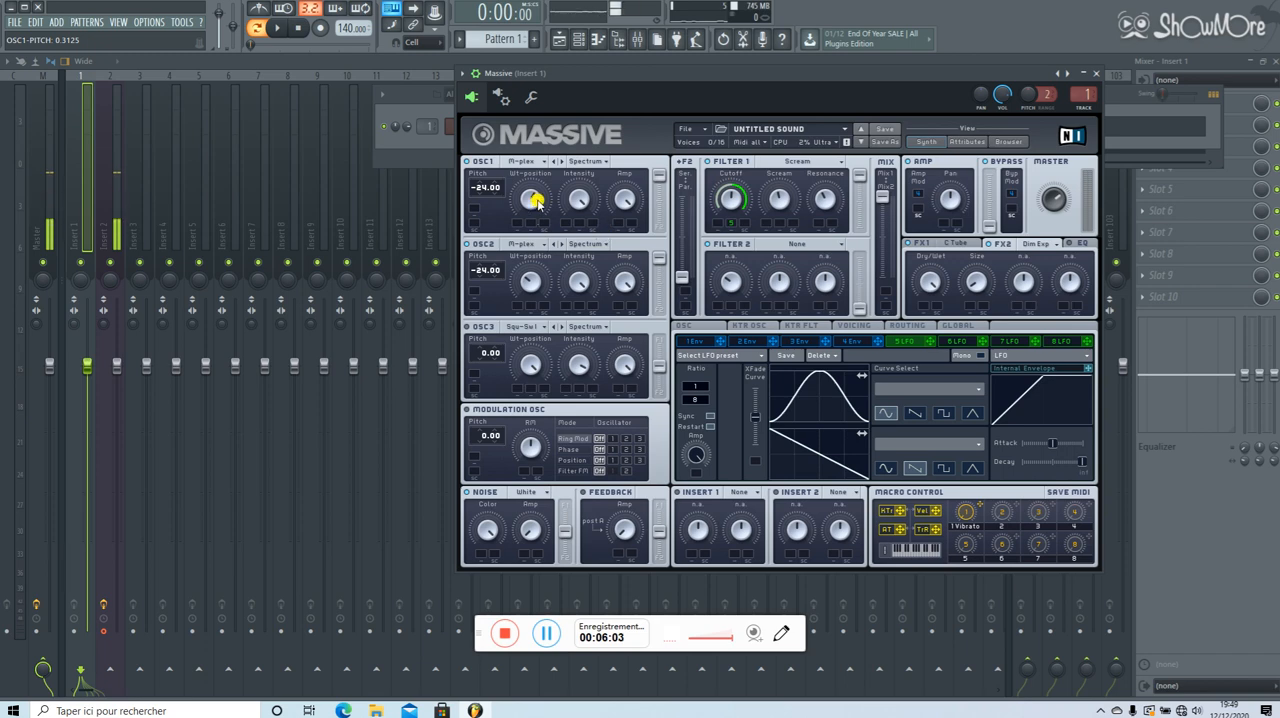
# Review the patch's oscillator settings, Filter 1's Scream type and Cutoff, and the FX1 and FX2 effect settings.
pyautogui.moveTo(536, 198); pyautogui.dragTo(538, 201)
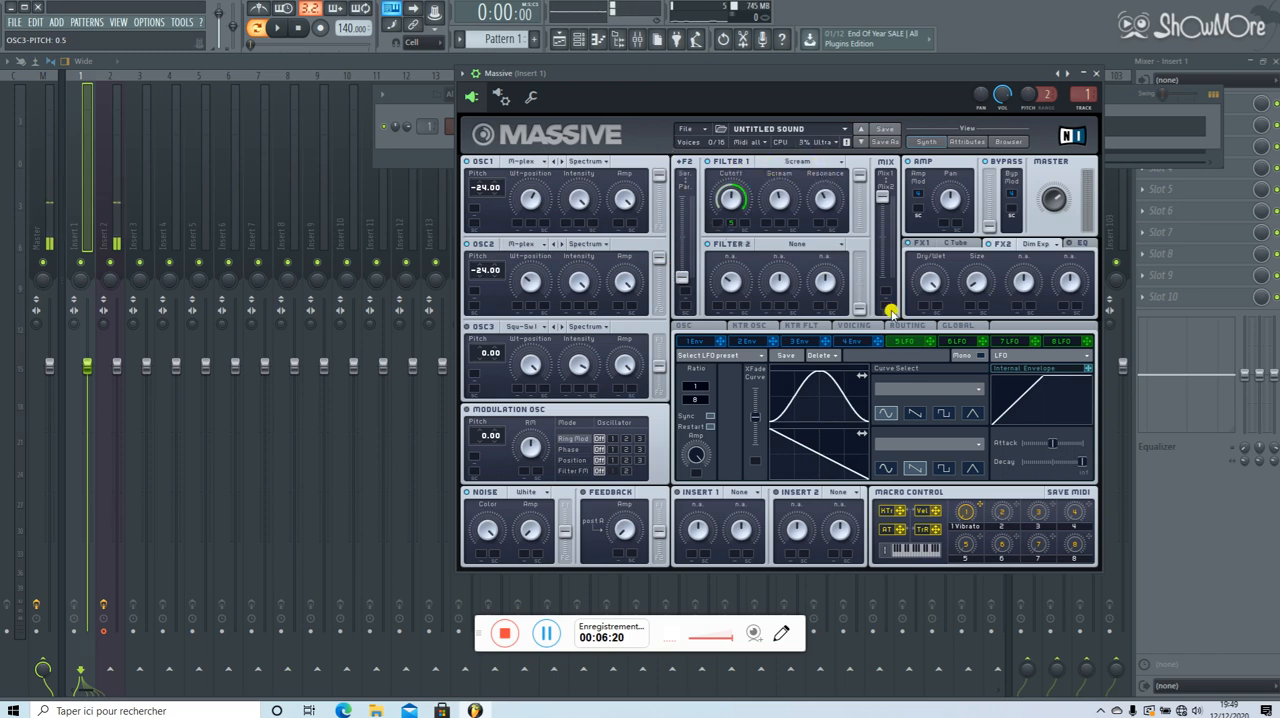
pyautogui.click(834, 162)
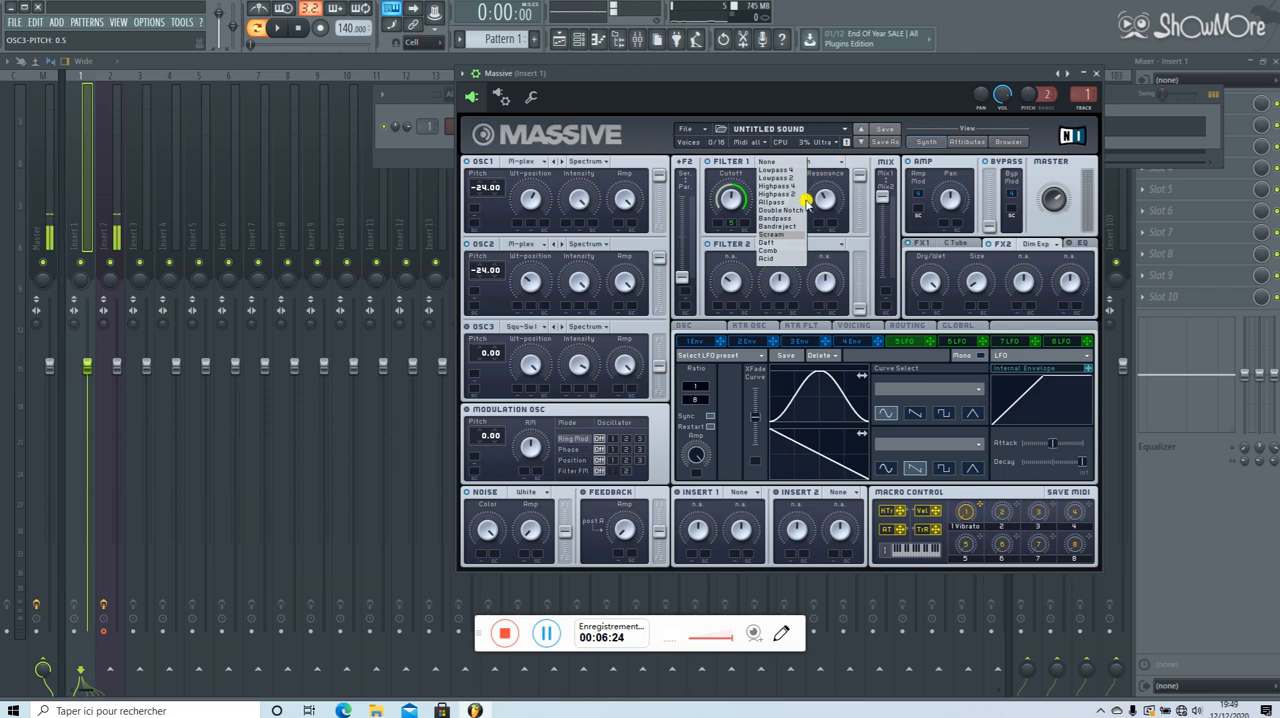
pyautogui.click(799, 233)
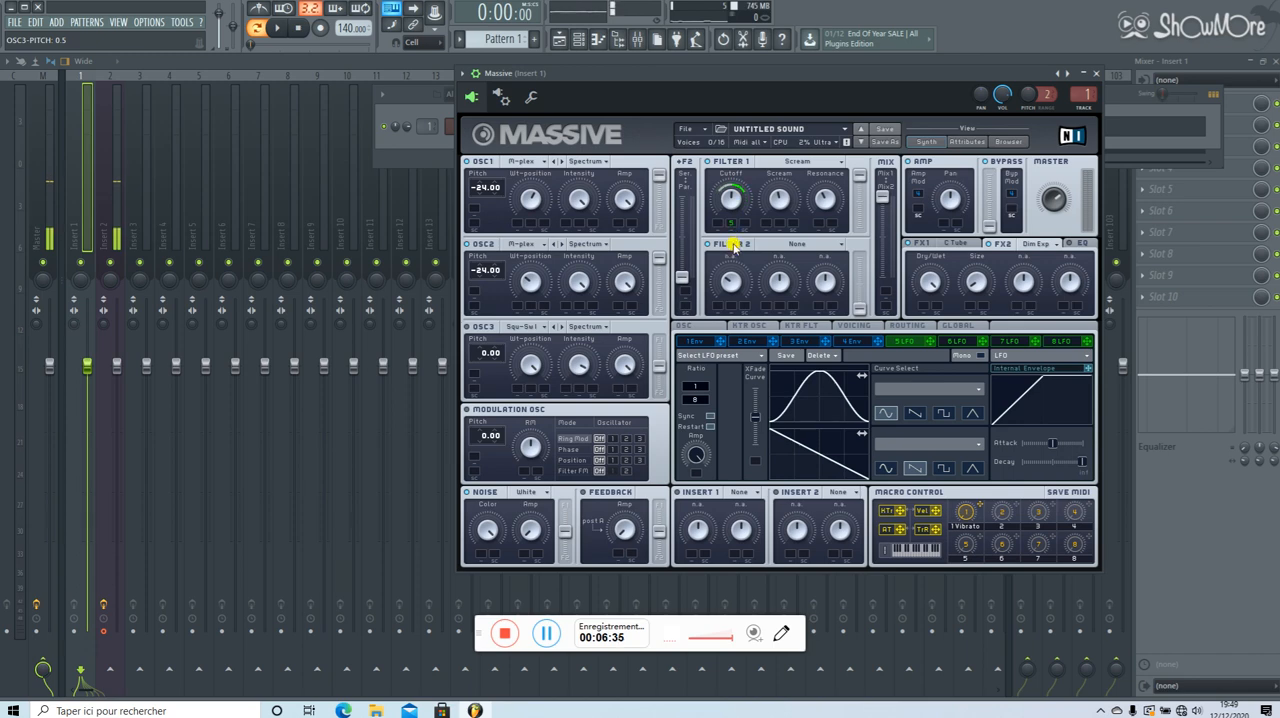
pyautogui.click(733, 200)
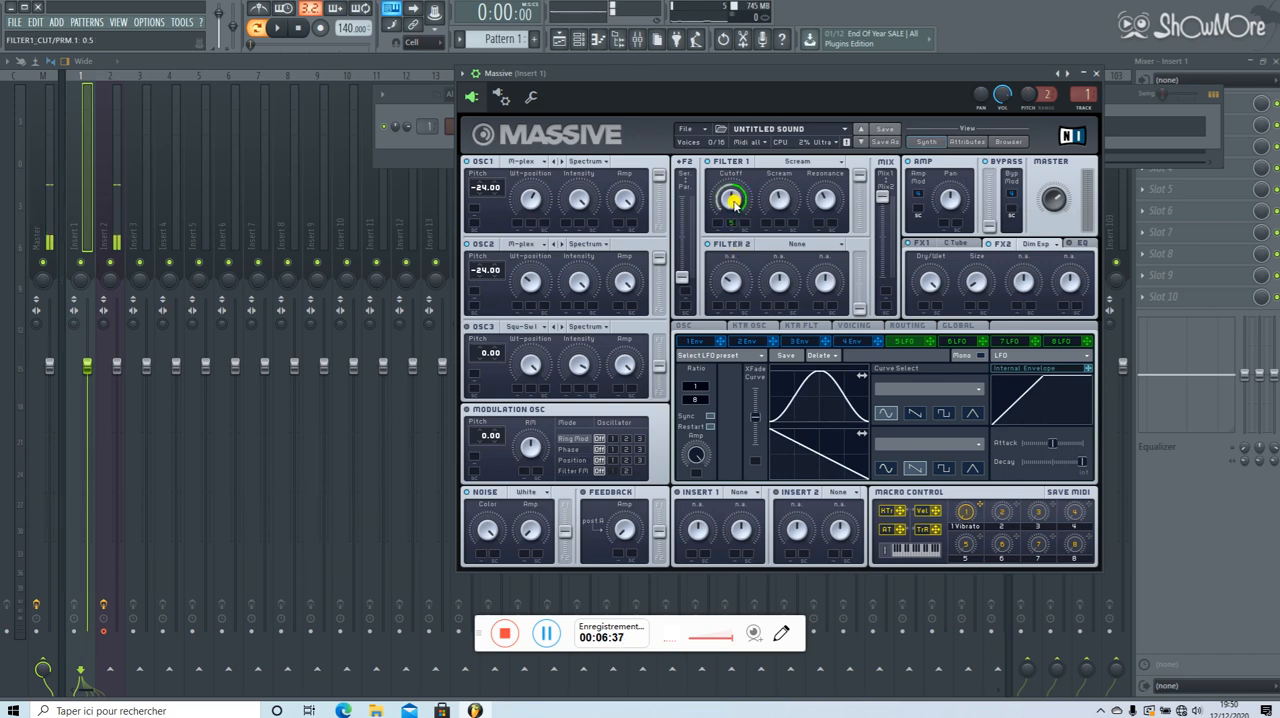
pyautogui.moveTo(732, 205); pyautogui.dragTo(754, 205)
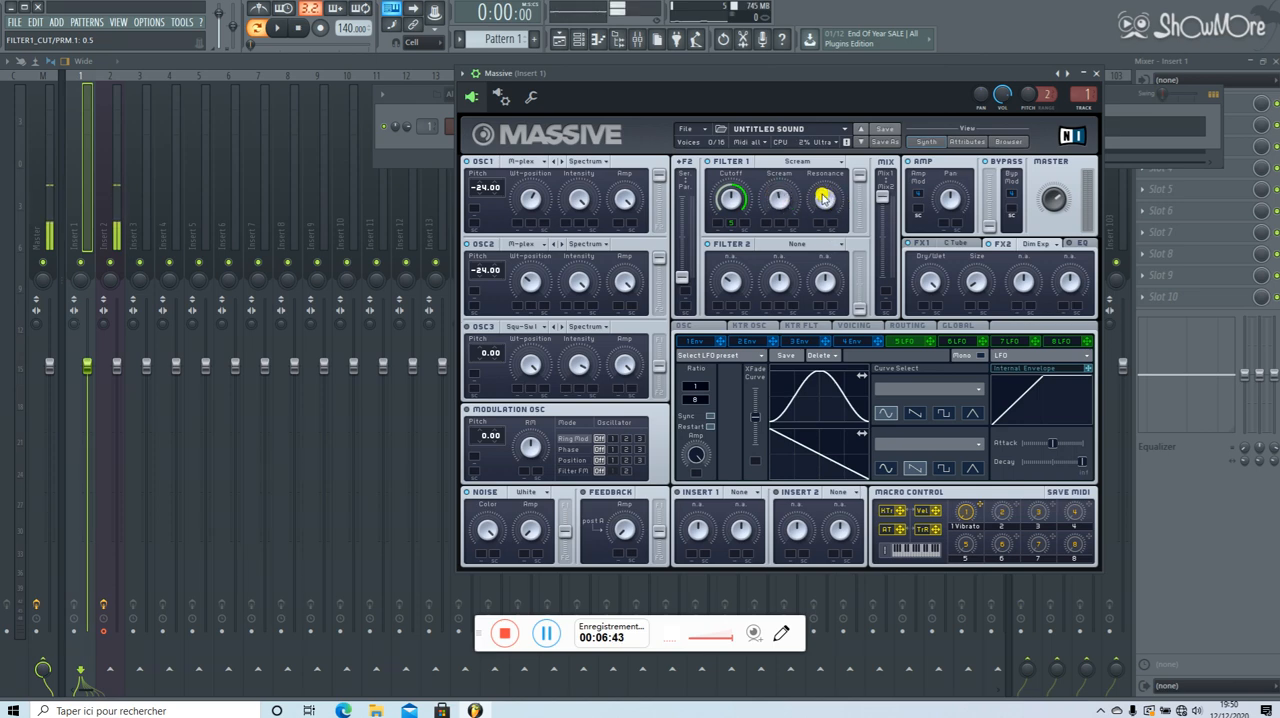
pyautogui.click(935, 244)
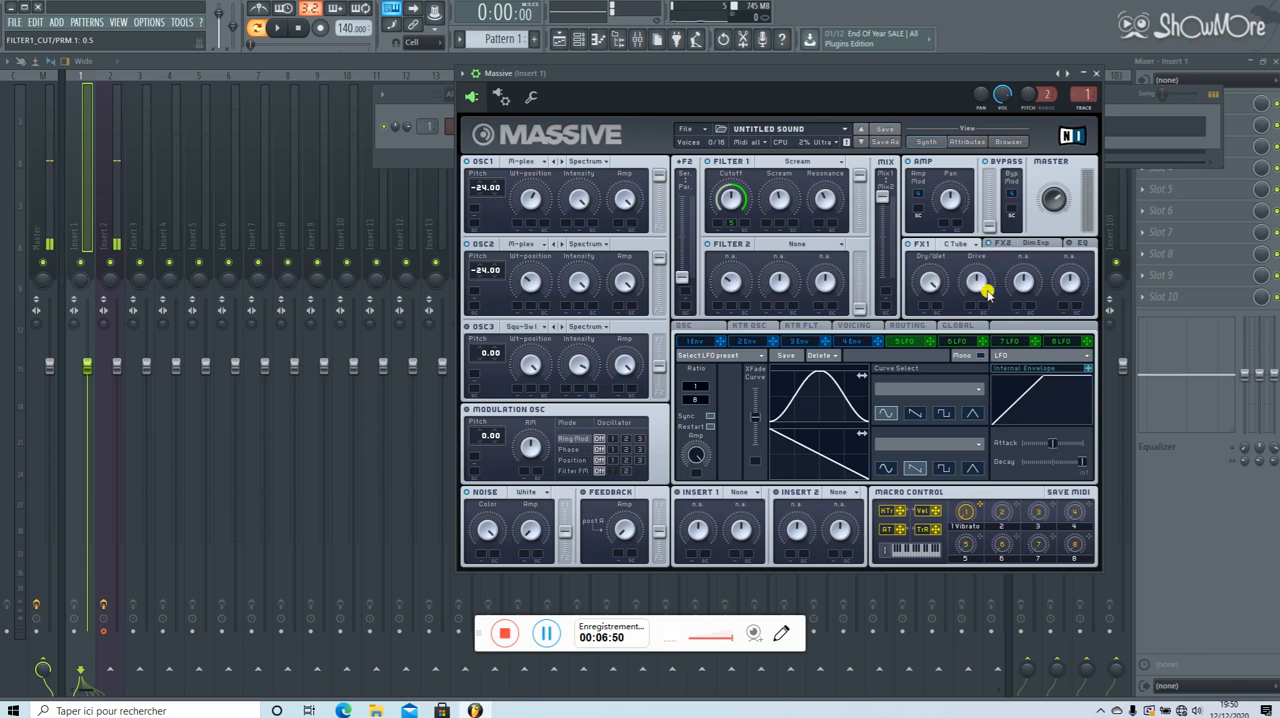
pyautogui.click(1038, 248)
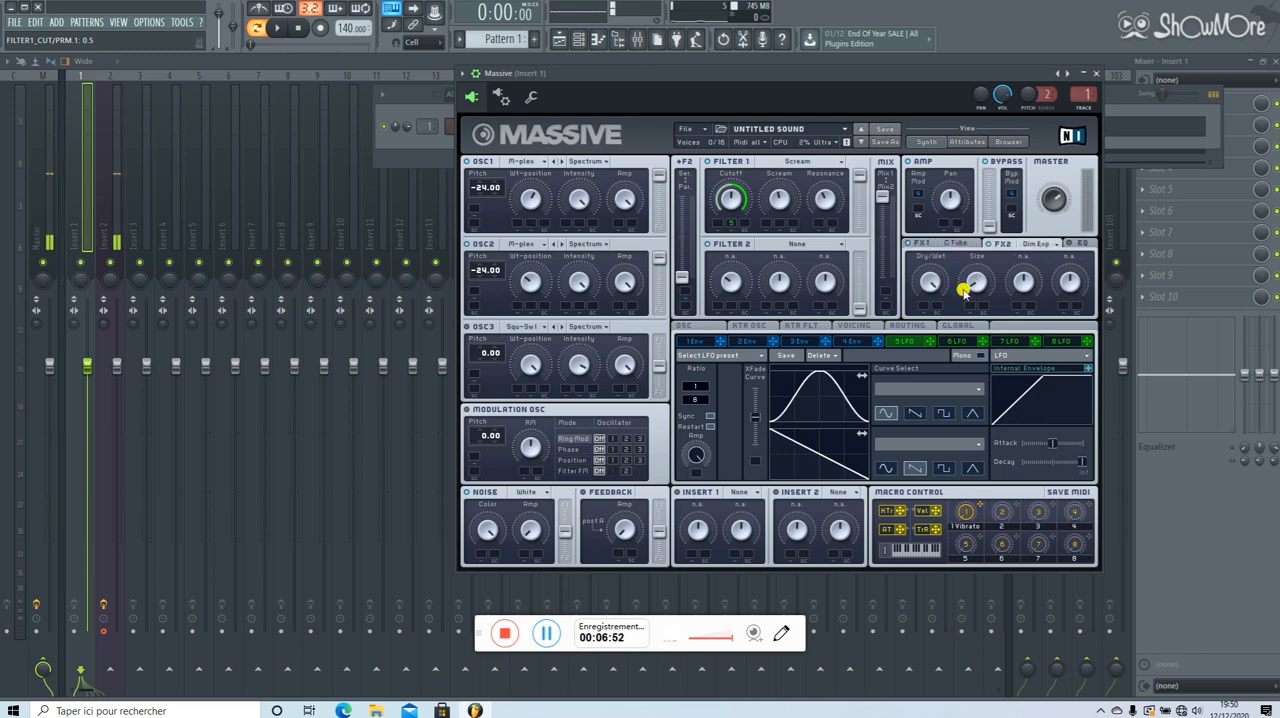